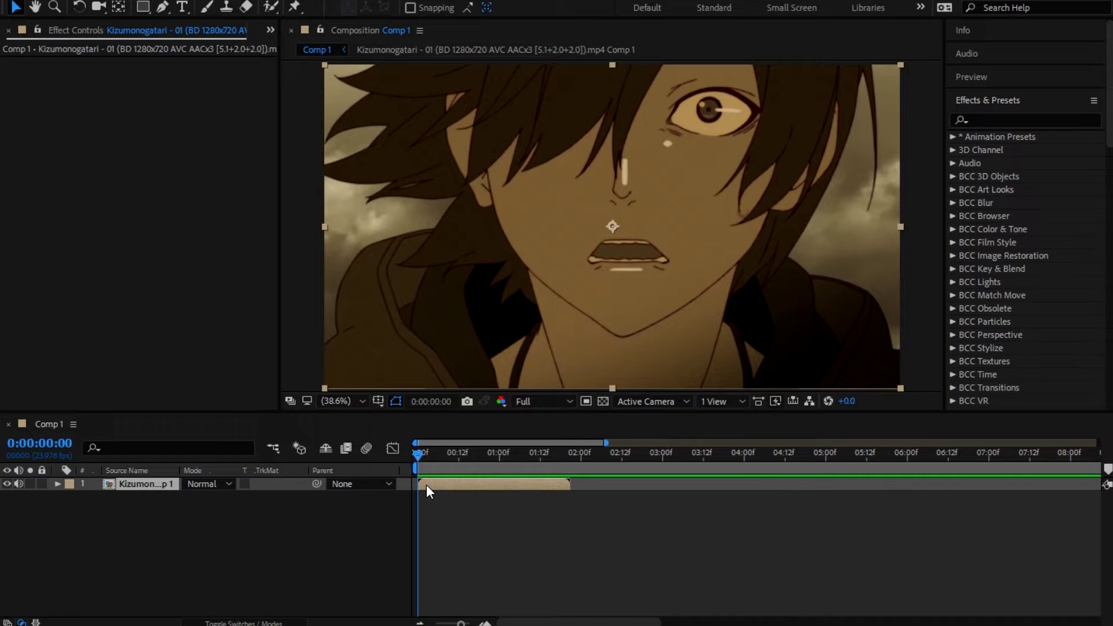
# Duplicate the clip layer after discarding an accidental extra copy.
pyautogui.hotkey('ctrl', 'd')
pyautogui.press('Delete')
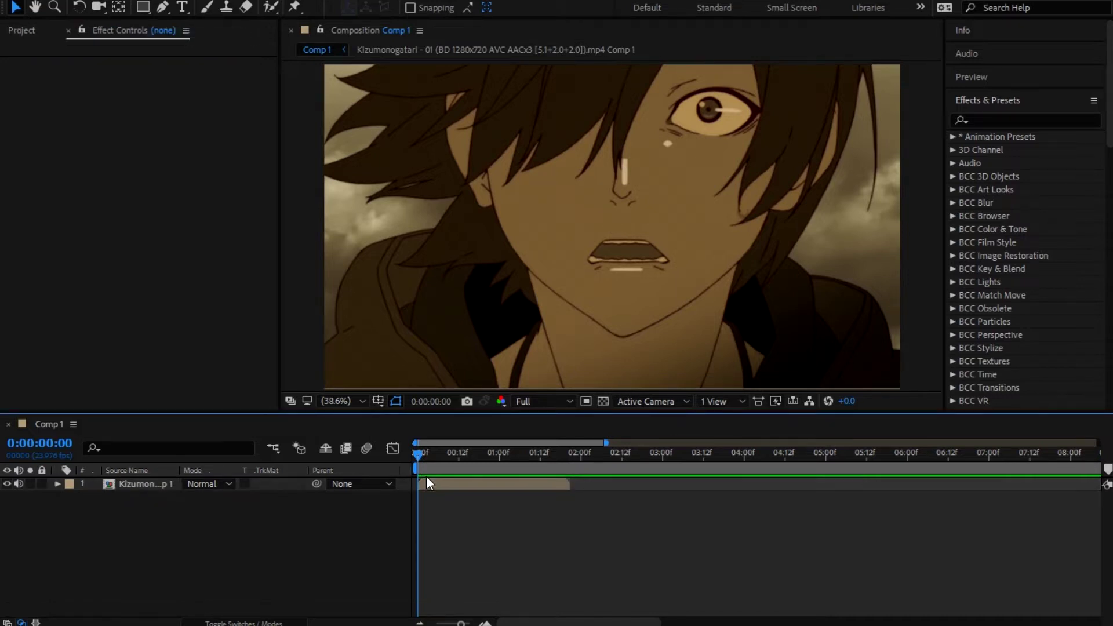
pyautogui.rightClick(439, 483)
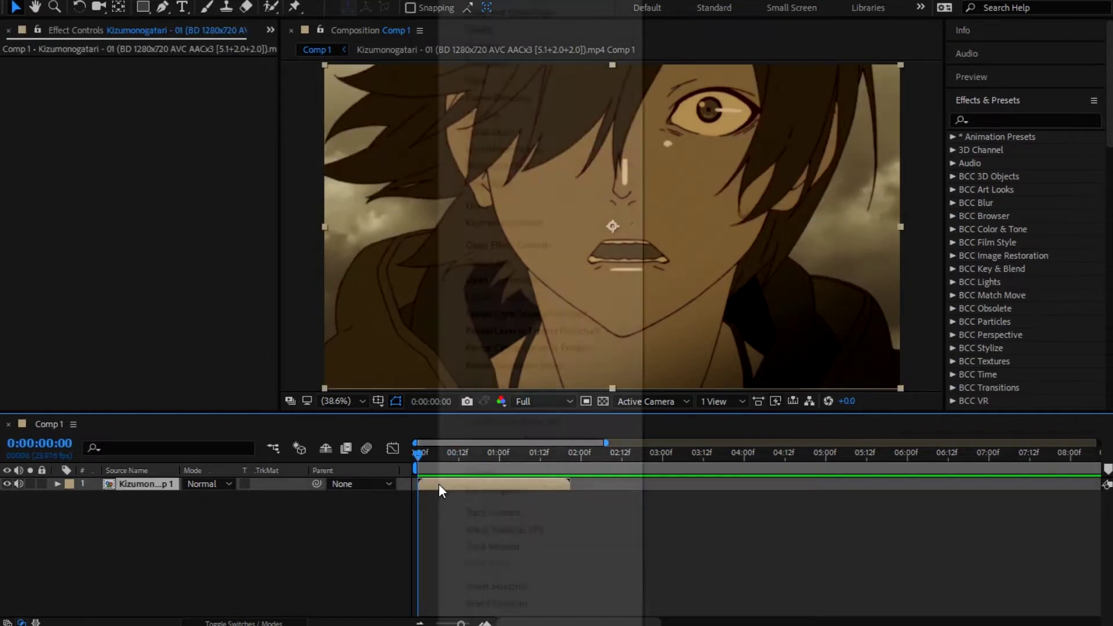
pyautogui.click(426, 483)
pyautogui.hotkey('ctrl', 'd')
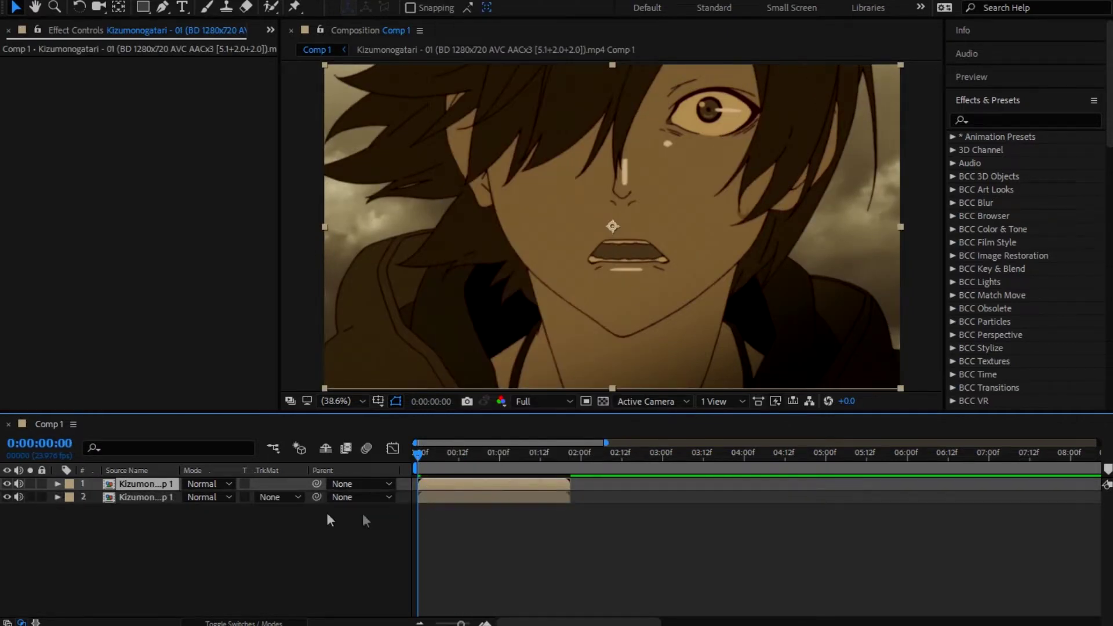
# Keyframe the top copy's Scale from 100% at frame 0 to 312% at 0:00:01:13.
pyautogui.press('s')
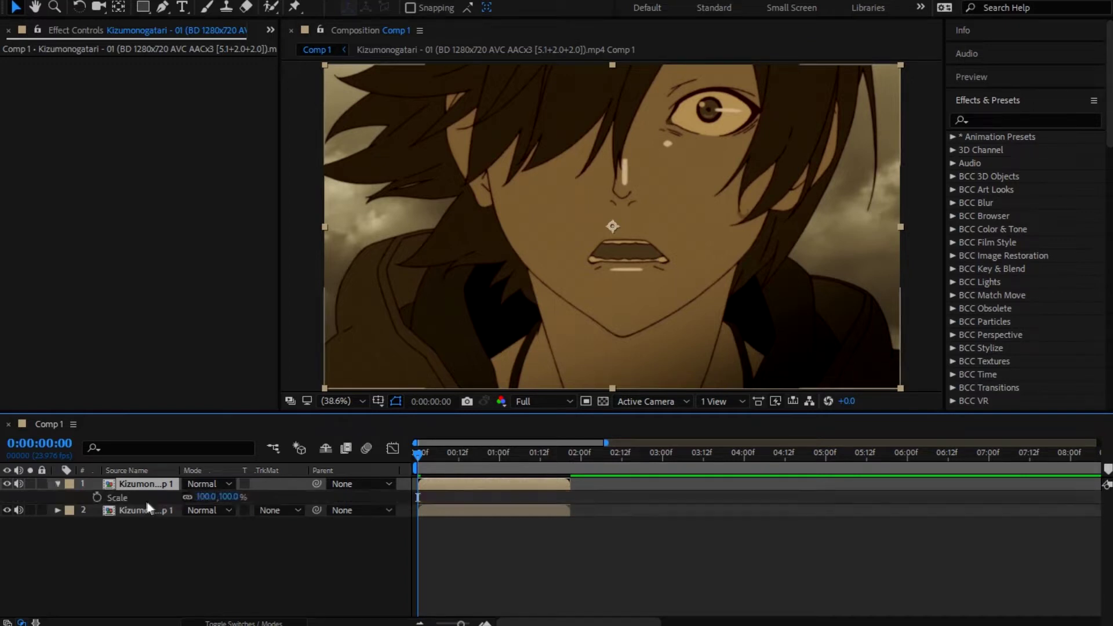
pyautogui.click(96, 496)
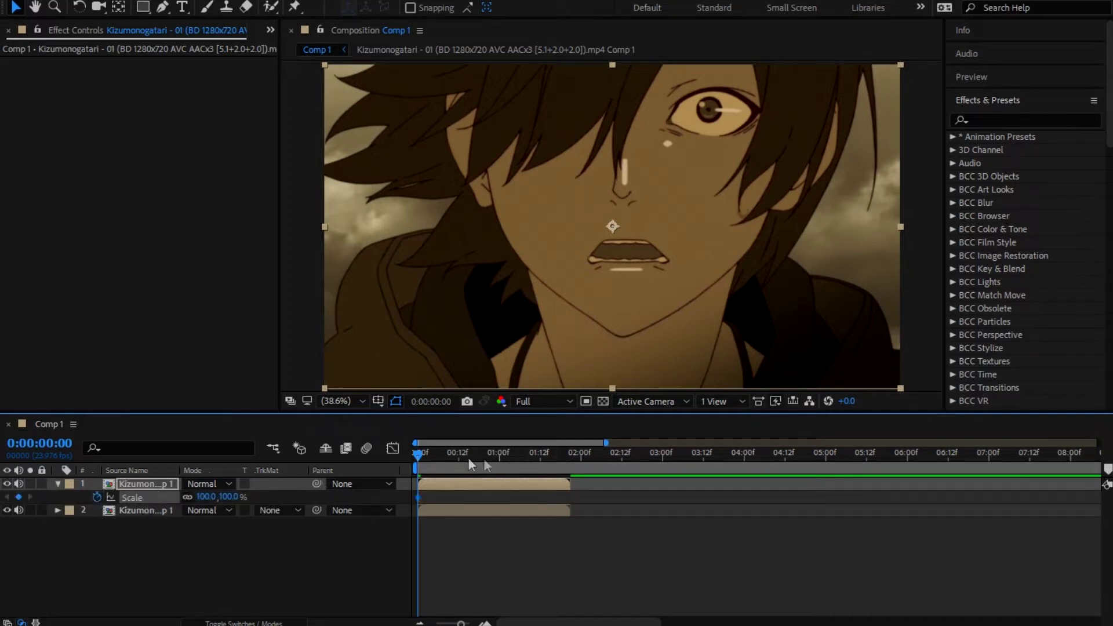
pyautogui.moveTo(420, 458); pyautogui.dragTo(544, 466)
pyautogui.moveTo(226, 497); pyautogui.dragTo(364, 488)
# Ease both Scale keyframes in the Graph Editor so the zoom runs fast-then-slow.
pyautogui.hotkey('shift', 'F3')
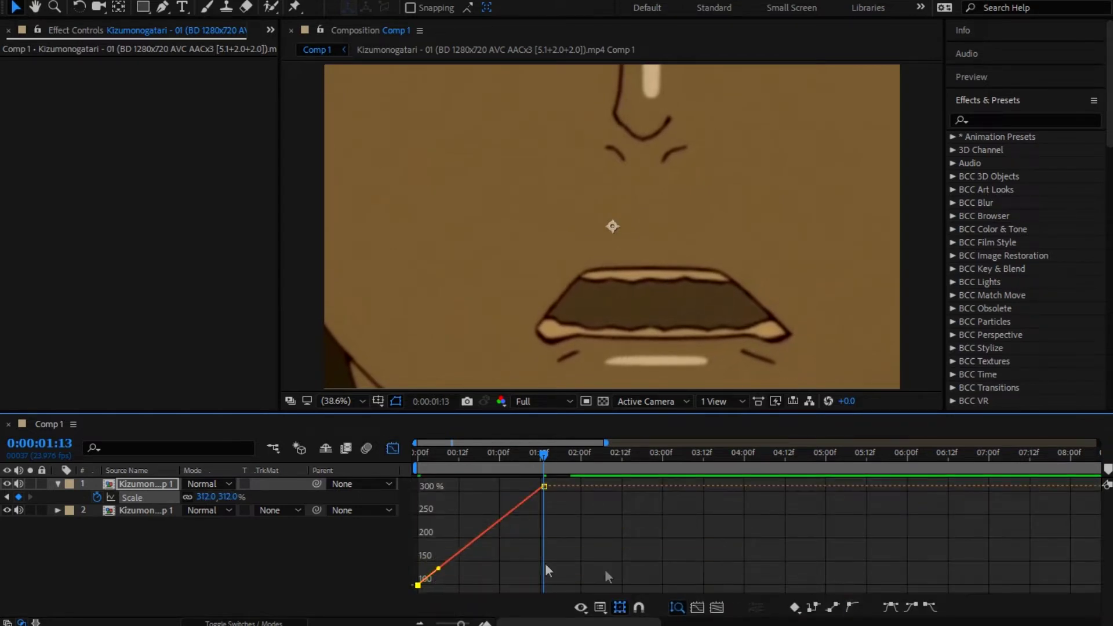
pyautogui.moveTo(437, 562); pyautogui.dragTo(405, 493)
pyautogui.click(544, 486)
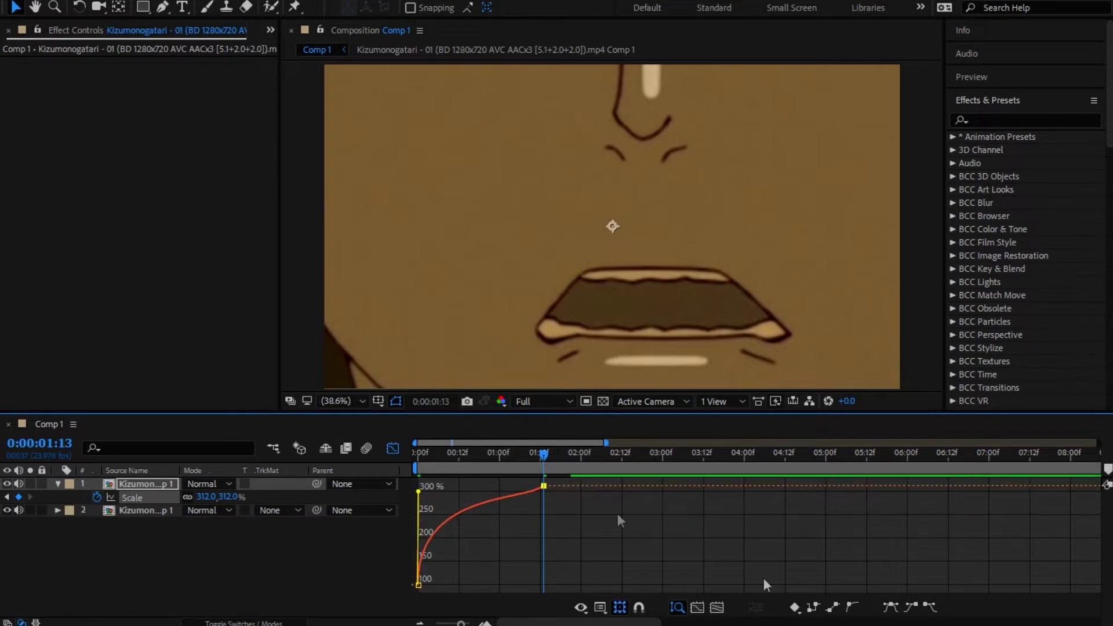
pyautogui.moveTo(523, 504); pyautogui.dragTo(437, 497)
pyautogui.press('Home')
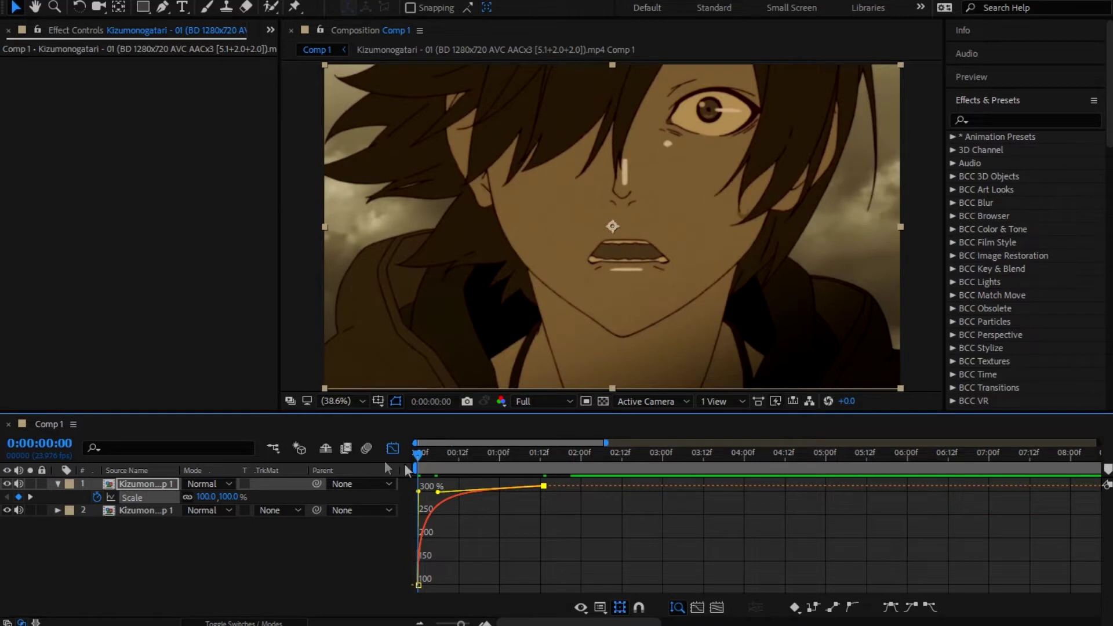
# Keyframe the top layer's Opacity from 100% at frame 0 to 0% at 0:00:01:06.
pyautogui.click(393, 448)
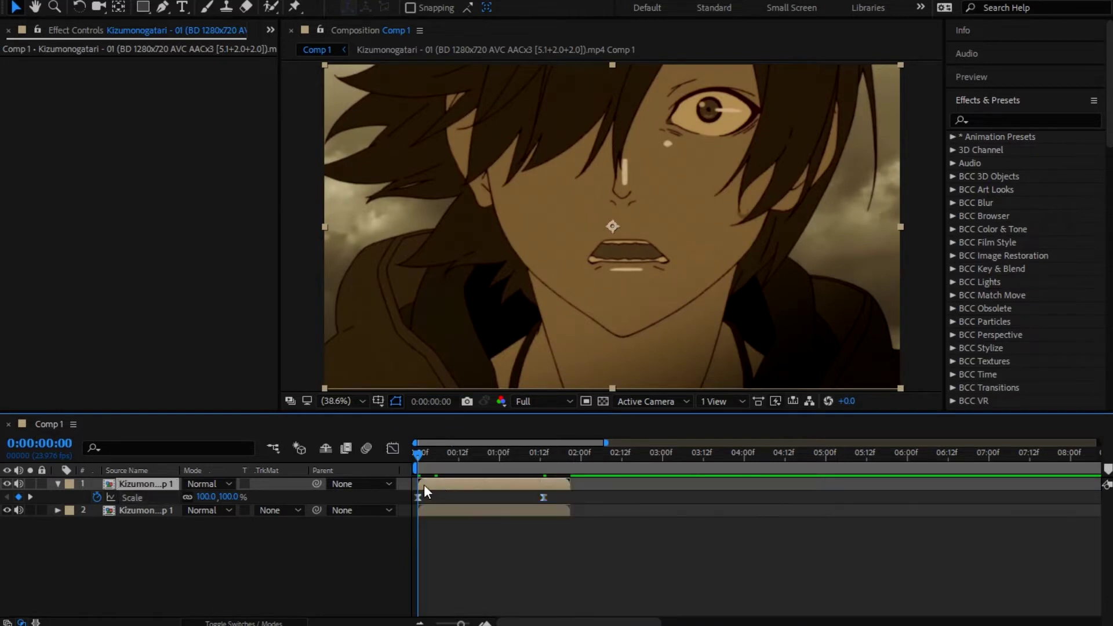
pyautogui.press('t')
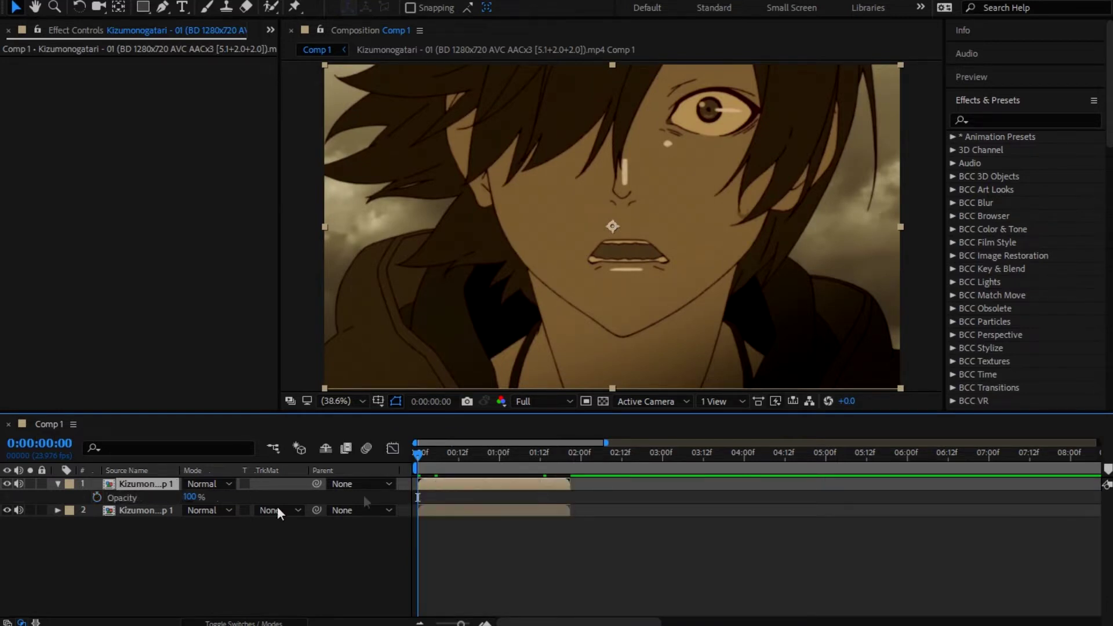
pyautogui.click(96, 496)
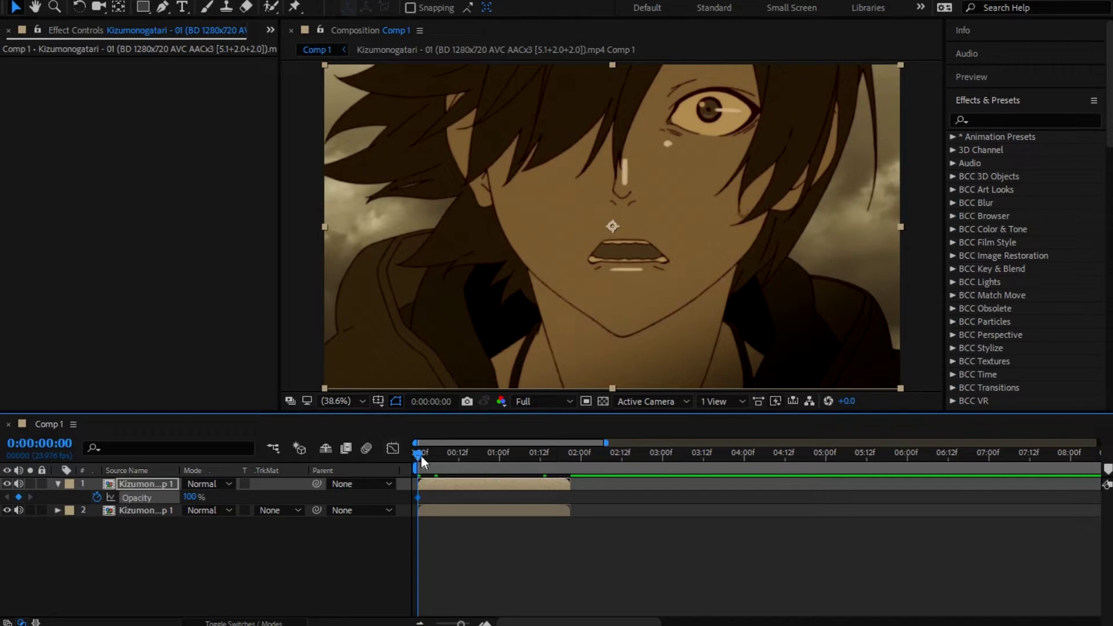
pyautogui.moveTo(420, 454); pyautogui.dragTo(523, 467)
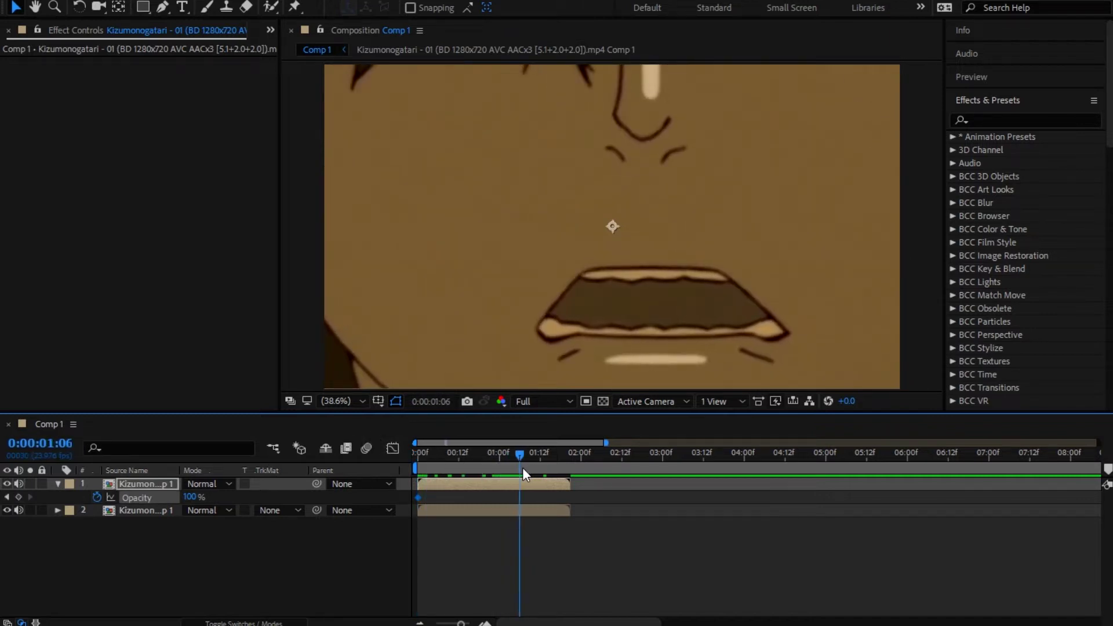
pyautogui.moveTo(191, 499); pyautogui.dragTo(133, 499)
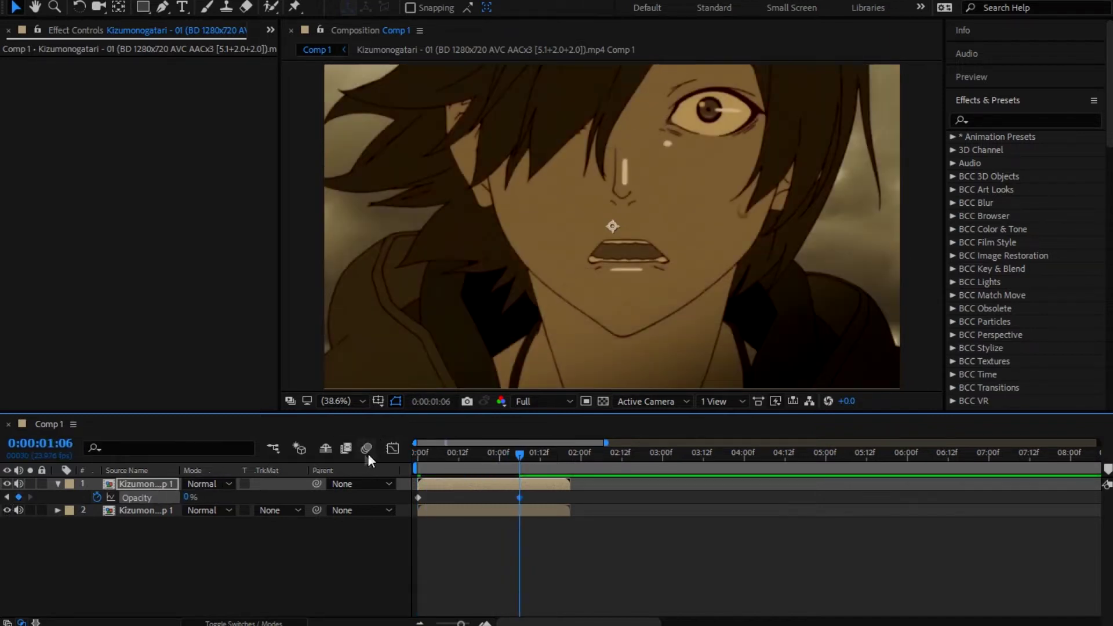
# Convert both Opacity keyframes to Bezier and drag their handles to ease the fade.
pyautogui.click(390, 453)
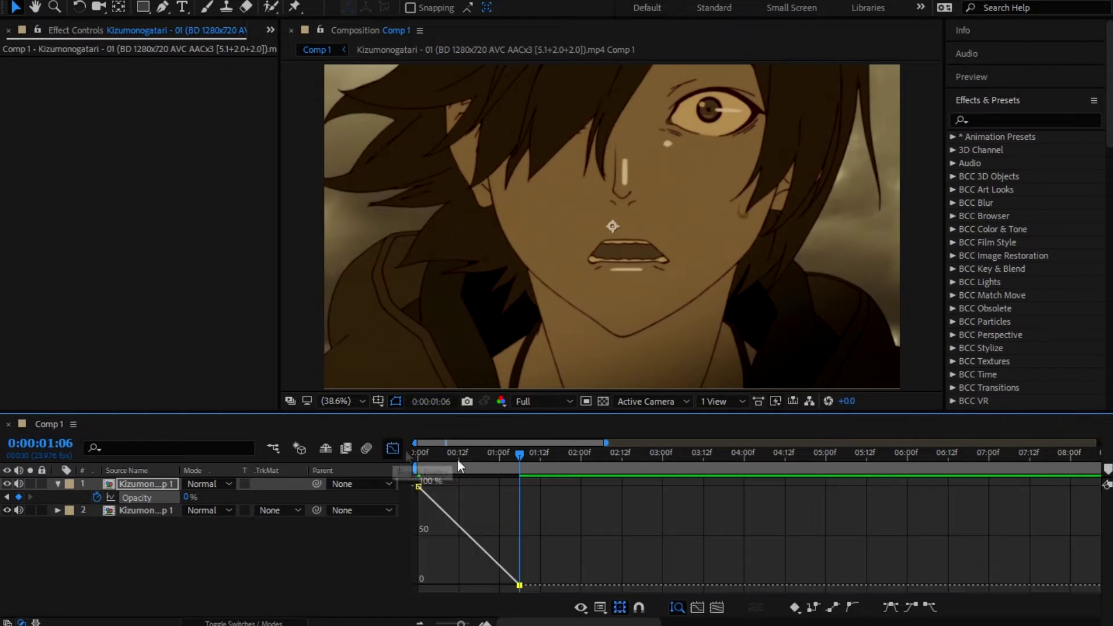
pyautogui.click(418, 485)
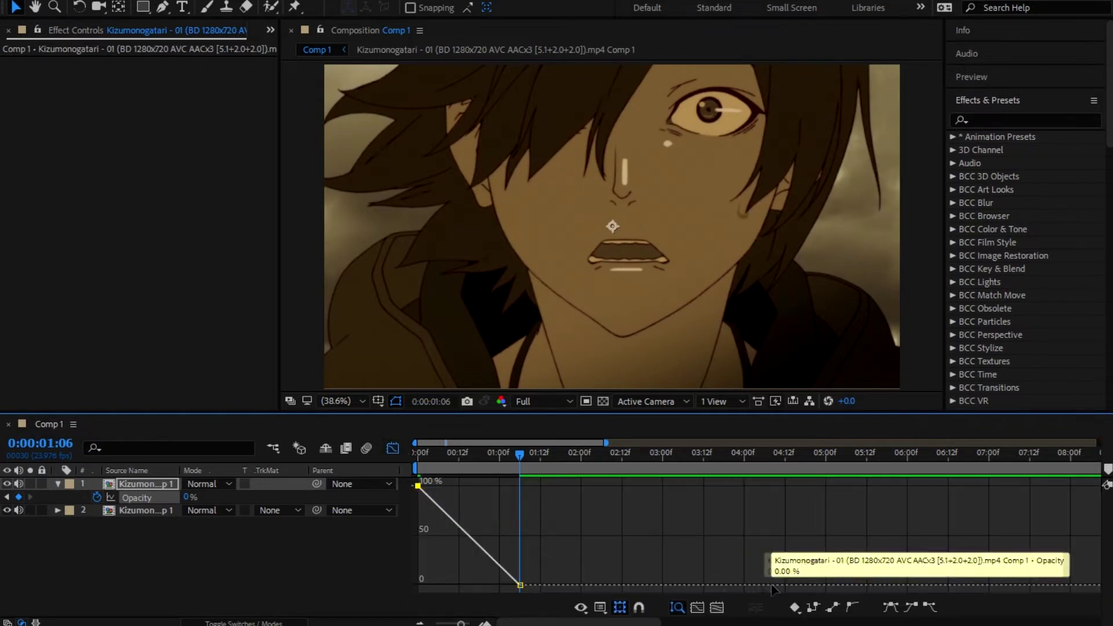
pyautogui.click(856, 604)
pyautogui.moveTo(435, 501); pyautogui.dragTo(419, 579)
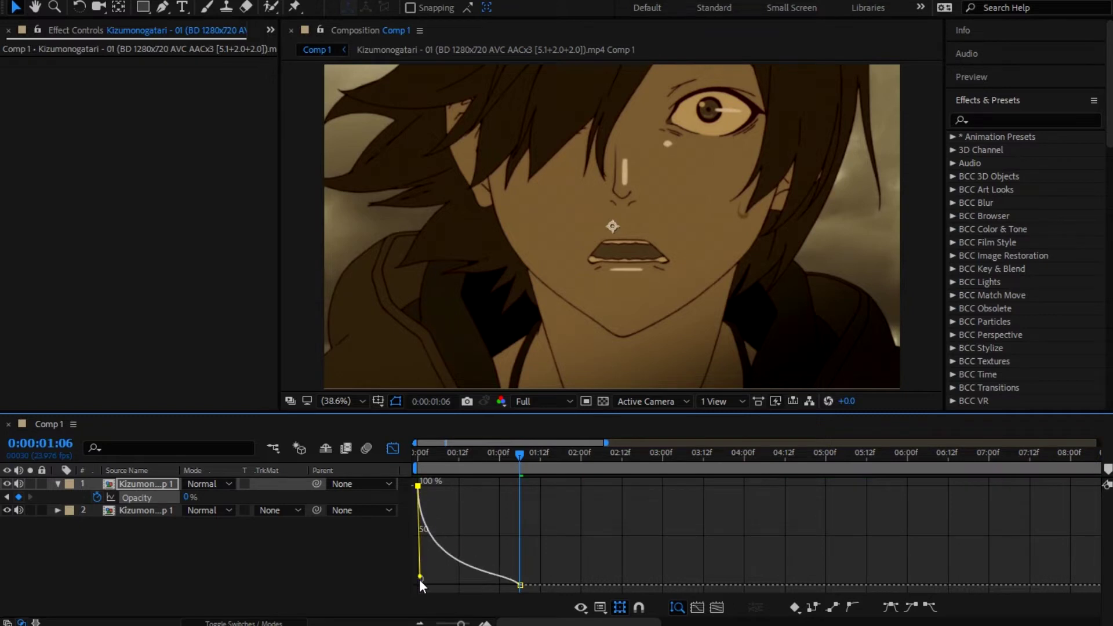
pyautogui.click(519, 584)
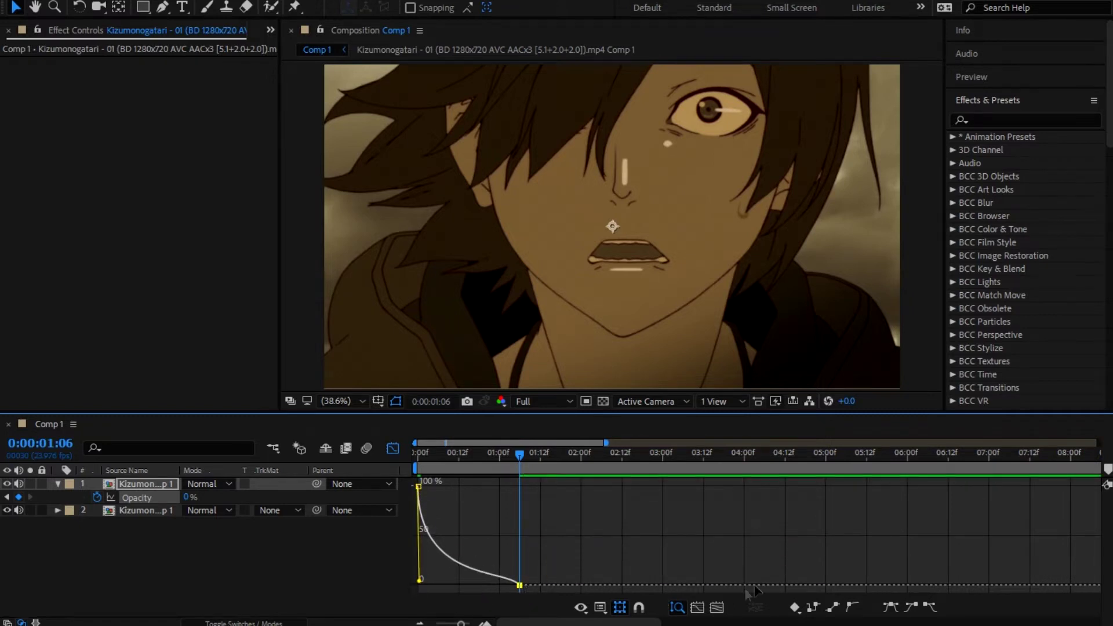
pyautogui.click(852, 606)
pyautogui.moveTo(502, 569); pyautogui.dragTo(437, 578)
# Preview the eased fade from the first frame.
pyautogui.click(427, 456)
pyautogui.click(411, 457)
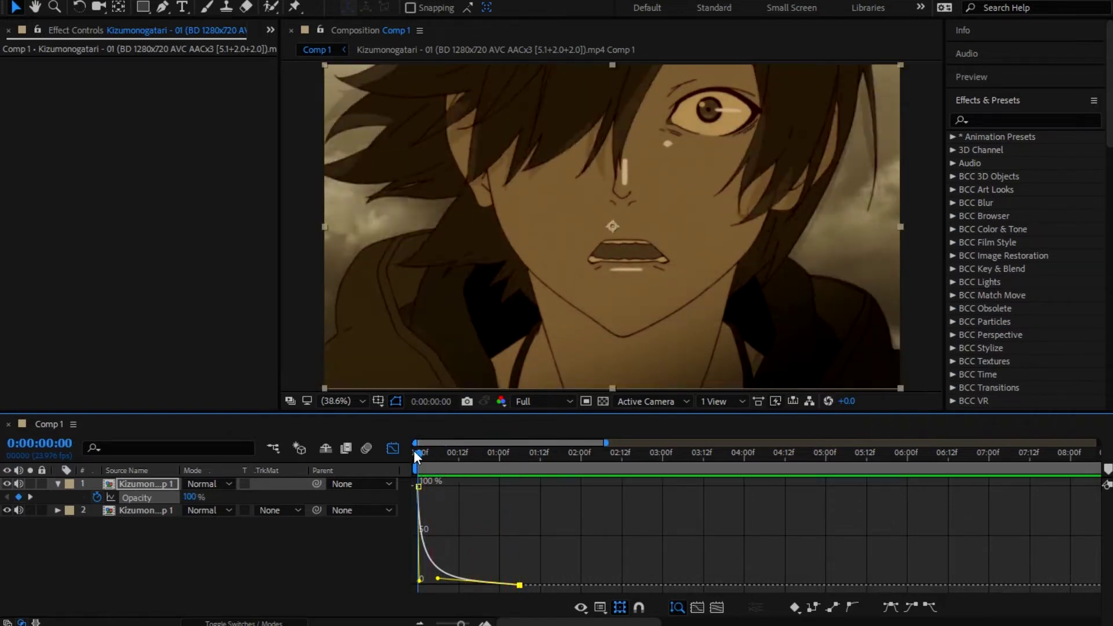
pyautogui.press('space')
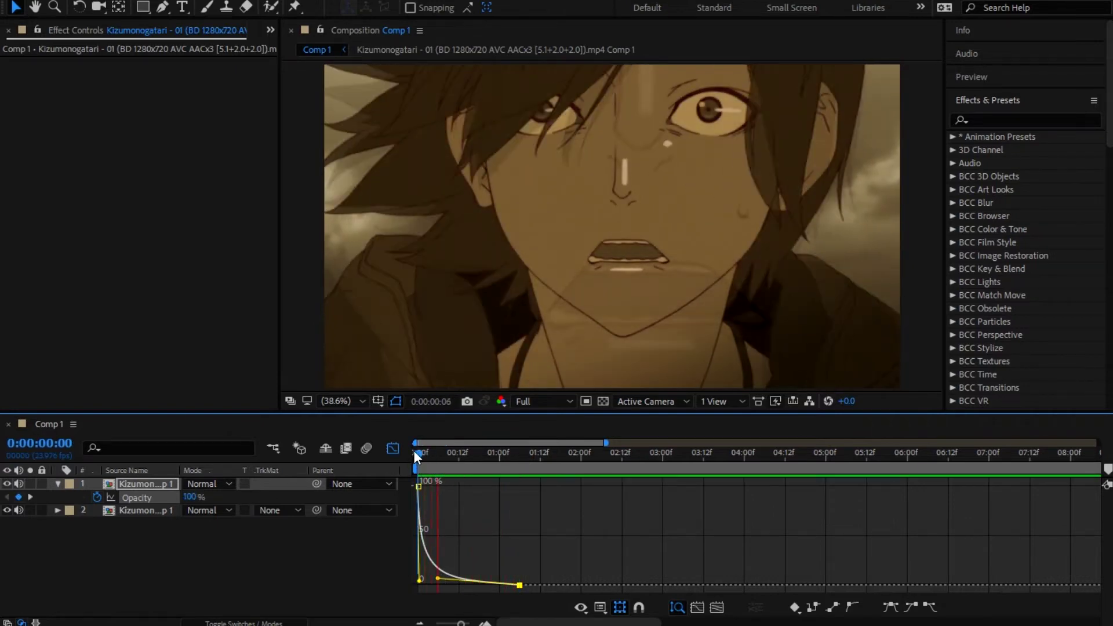
pyautogui.press('space')
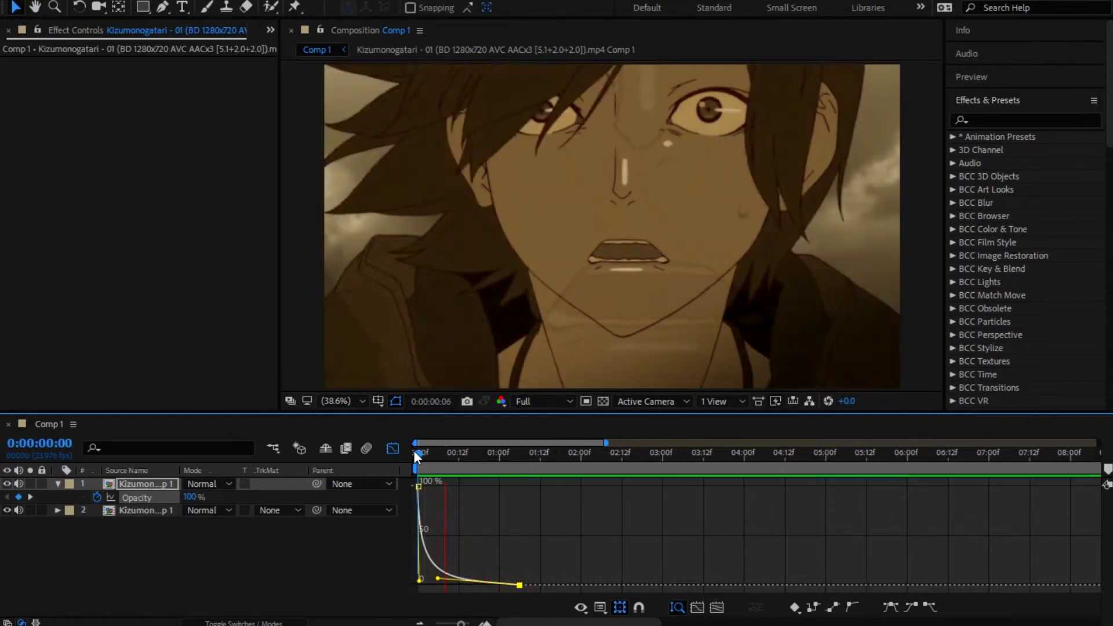
pyautogui.press('space')
pyautogui.click(393, 448)
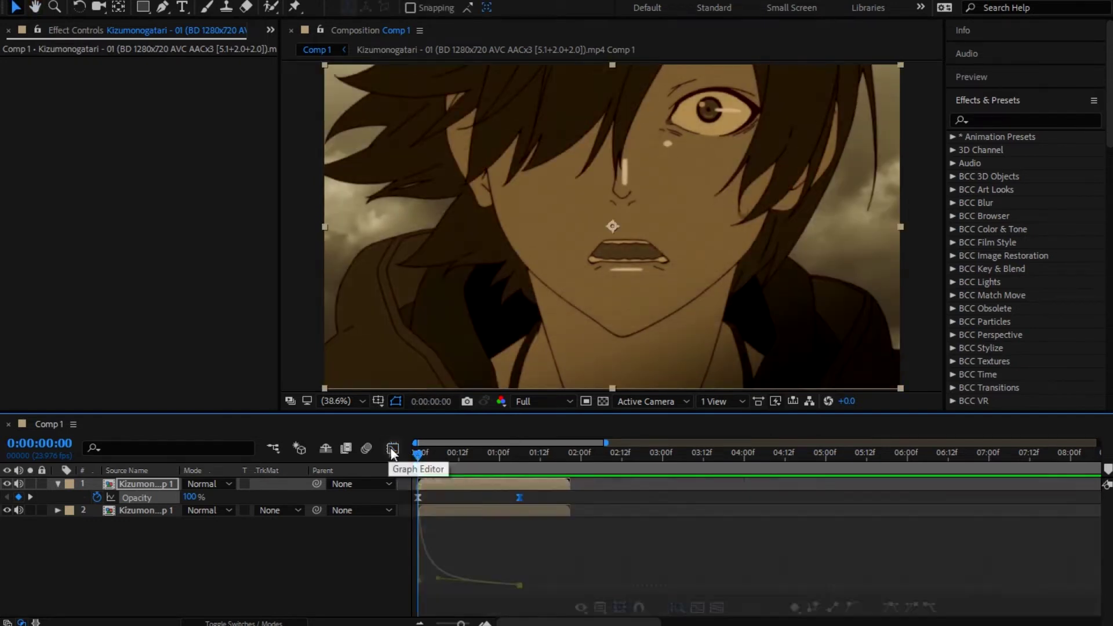
# Delete the extra layers down to one clip, then duplicate that clip.
pyautogui.click(442, 482)
pyautogui.hotkey('ctrl', 'd')
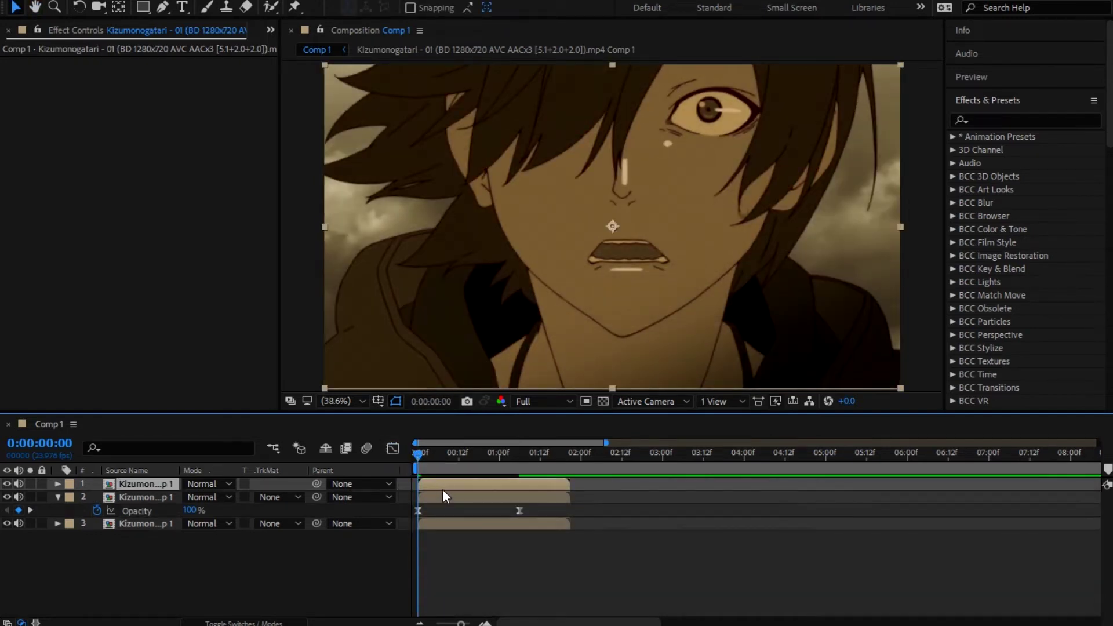
pyautogui.keyDown('shift'); pyautogui.click(440, 497); pyautogui.keyUp('shift')
pyautogui.press('Delete')
pyautogui.click(441, 486)
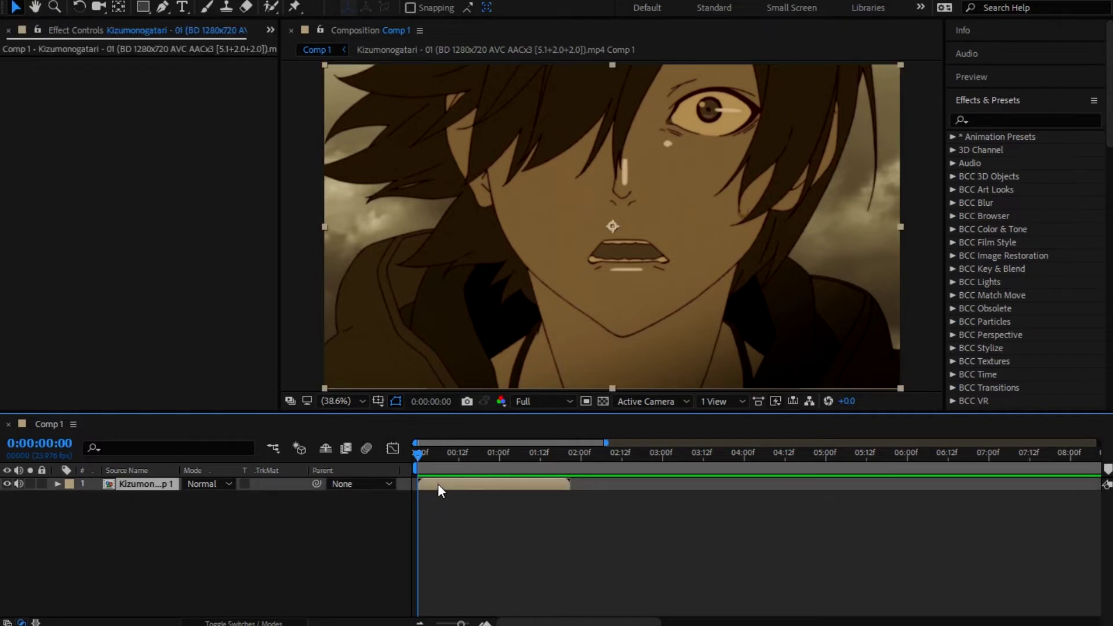
pyautogui.hotkey('ctrl', 'd')
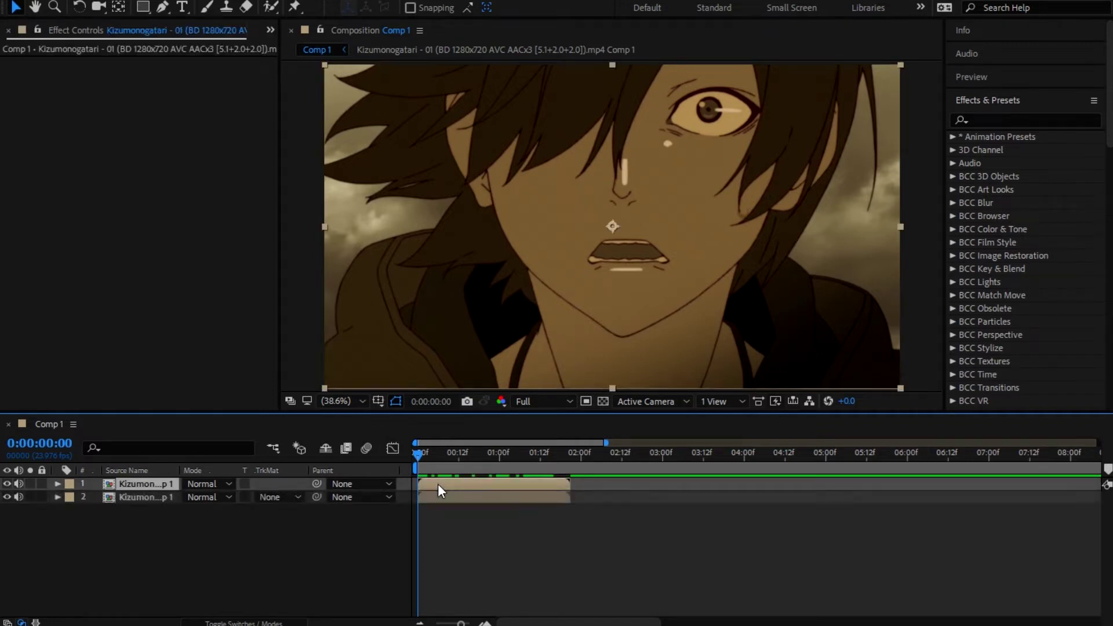
# Keyframe the top copy's Scale from 100% at frame 0 to 278% at about 1:11.
pyautogui.press('s')
pyautogui.click(97, 497)
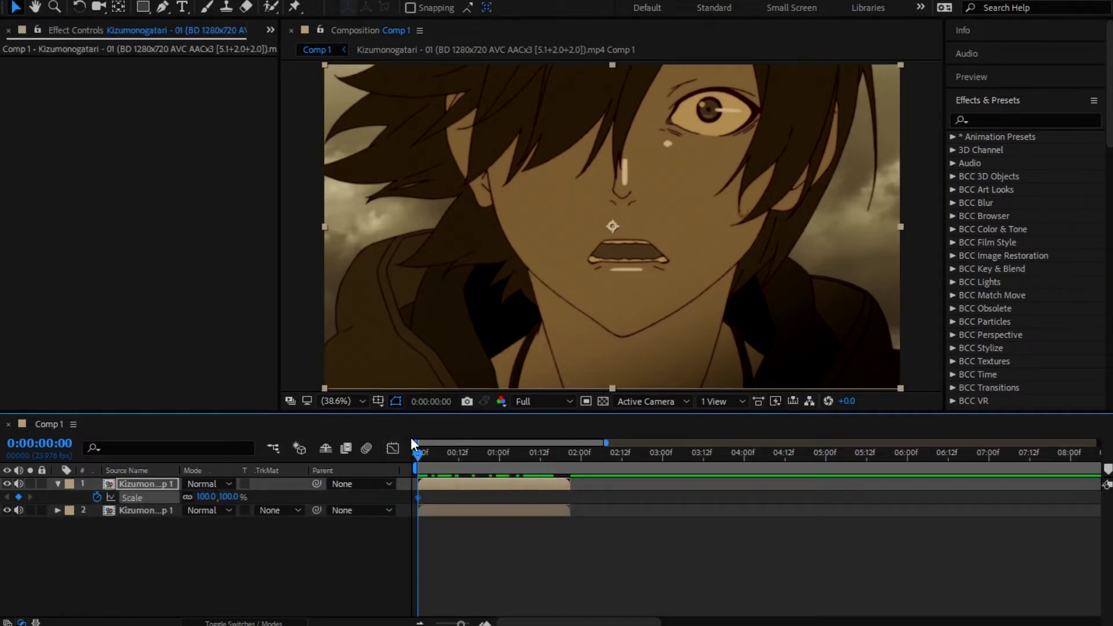
pyautogui.press('pagedown')
pyautogui.press('pagedown')
pyautogui.press('pagedown')
pyautogui.press('pagedown')
pyautogui.moveTo(501, 461); pyautogui.dragTo(537, 465)
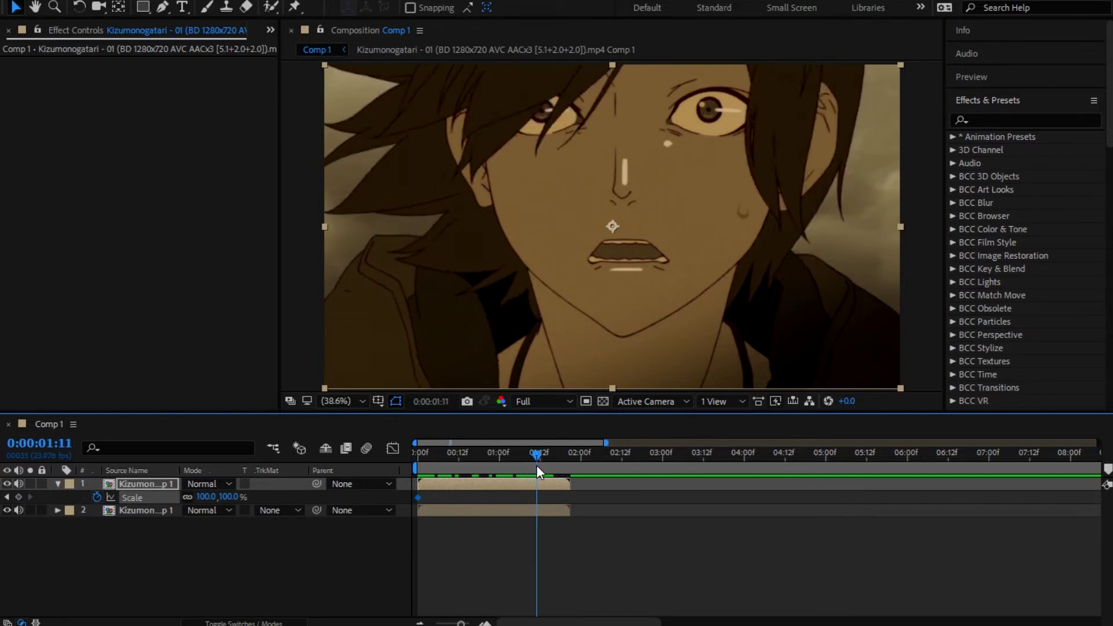
pyautogui.moveTo(210, 497); pyautogui.dragTo(357, 498)
# Drag the Scale Bezier handles in the Graph Editor for a sharp ease-out.
pyautogui.click(392, 449)
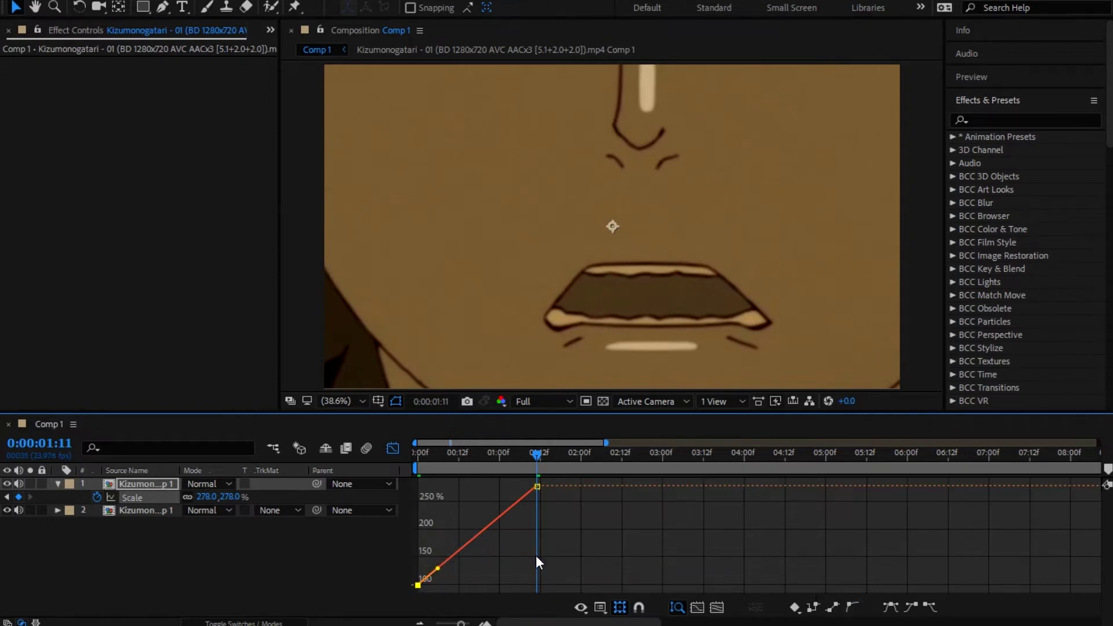
pyautogui.moveTo(418, 584); pyautogui.dragTo(406, 498)
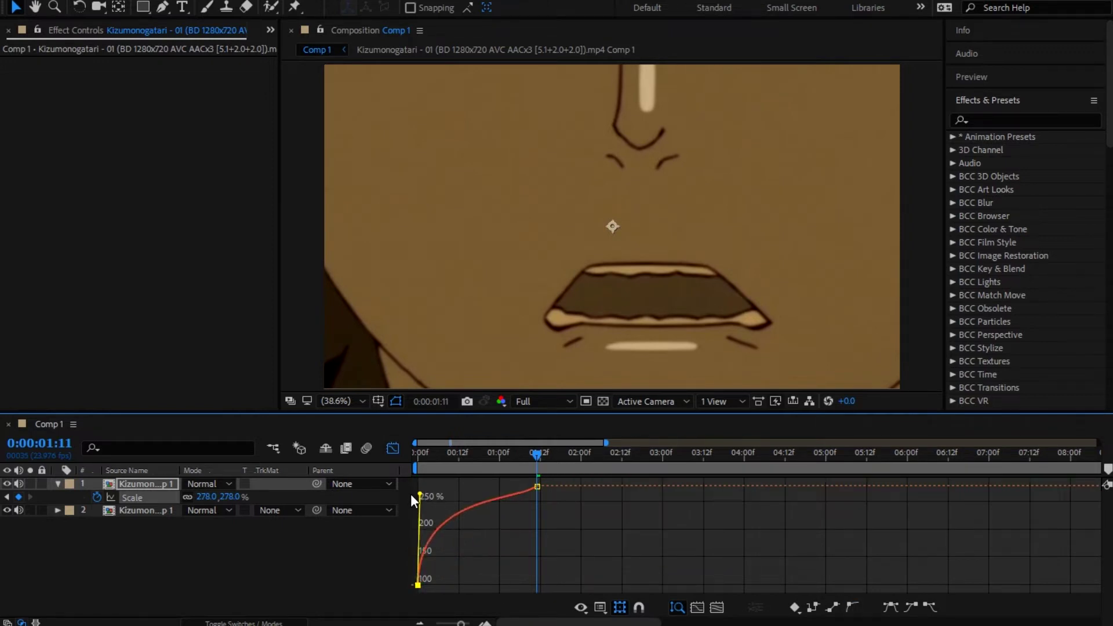
pyautogui.click(537, 486)
pyautogui.click(847, 605)
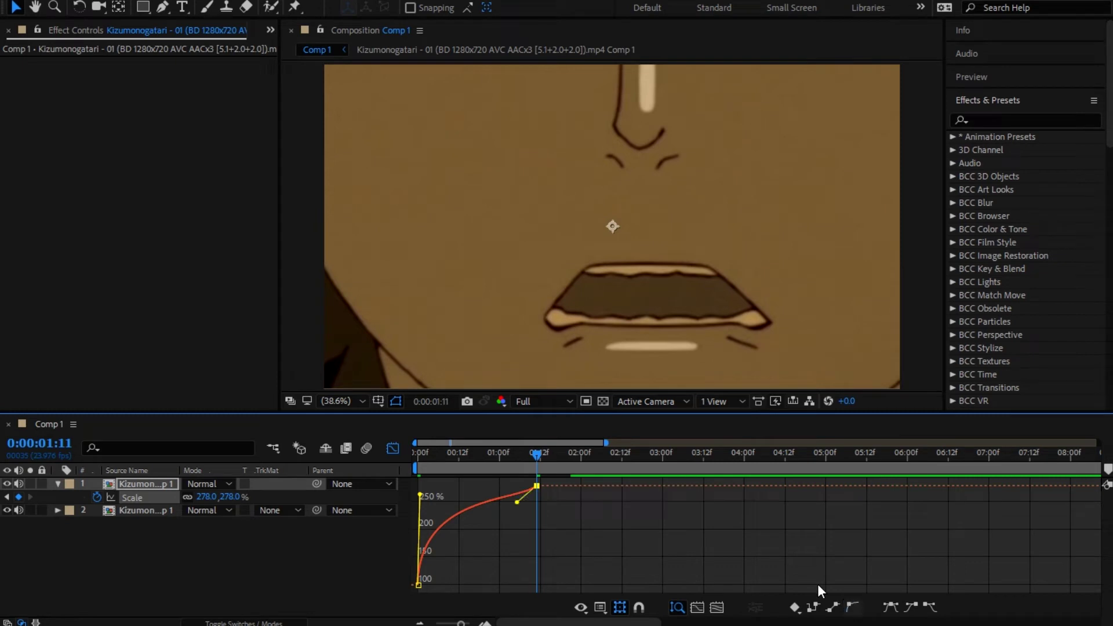
pyautogui.moveTo(510, 487); pyautogui.dragTo(436, 492)
pyautogui.press('Home')
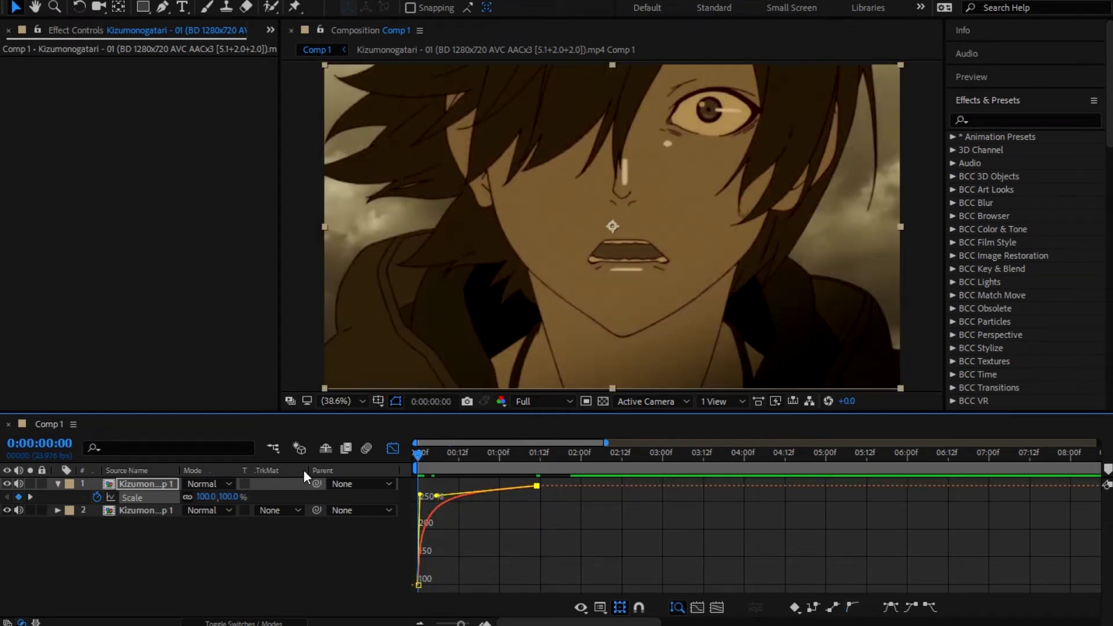
# Keyframe the top layer's Opacity from 100% at frame 0 to a lower value around 1:18.
pyautogui.click(392, 448)
pyautogui.press('t')
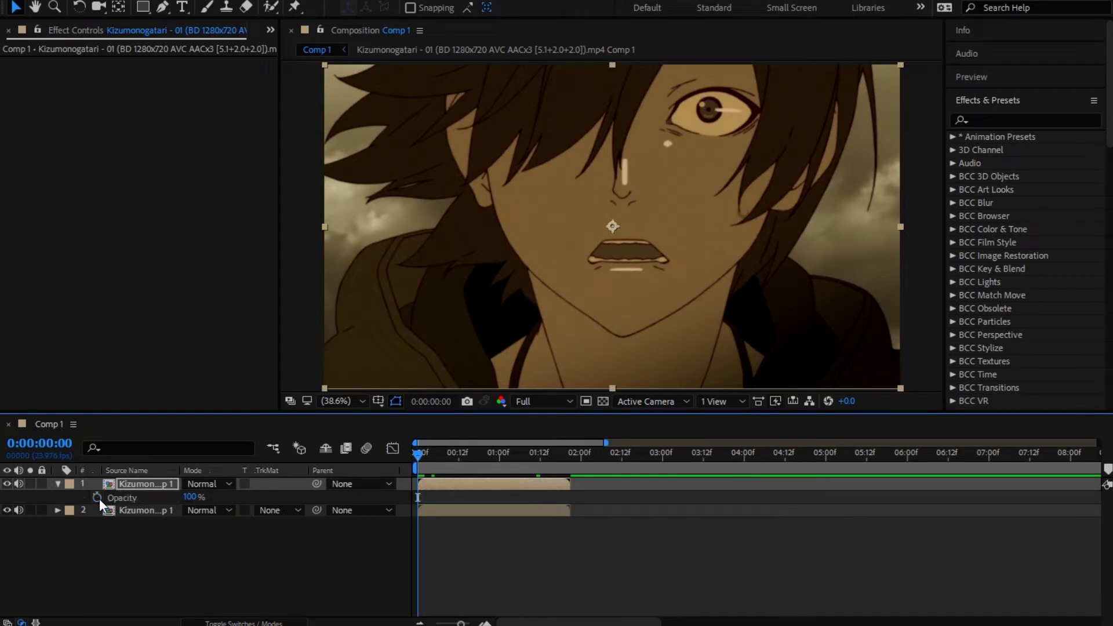
pyautogui.click(97, 497)
pyautogui.moveTo(516, 455); pyautogui.dragTo(563, 460)
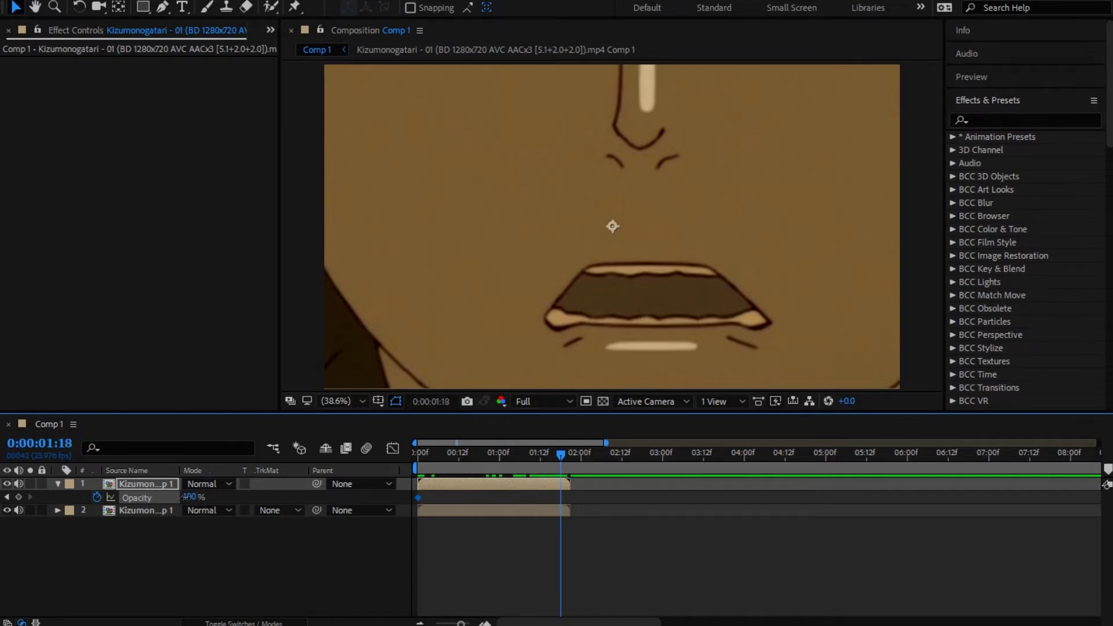
pyautogui.moveTo(187, 496); pyautogui.dragTo(145, 497)
# Preview the zoom-and-fade animation from the first frame.
pyautogui.press('Home')
pyautogui.press('space')
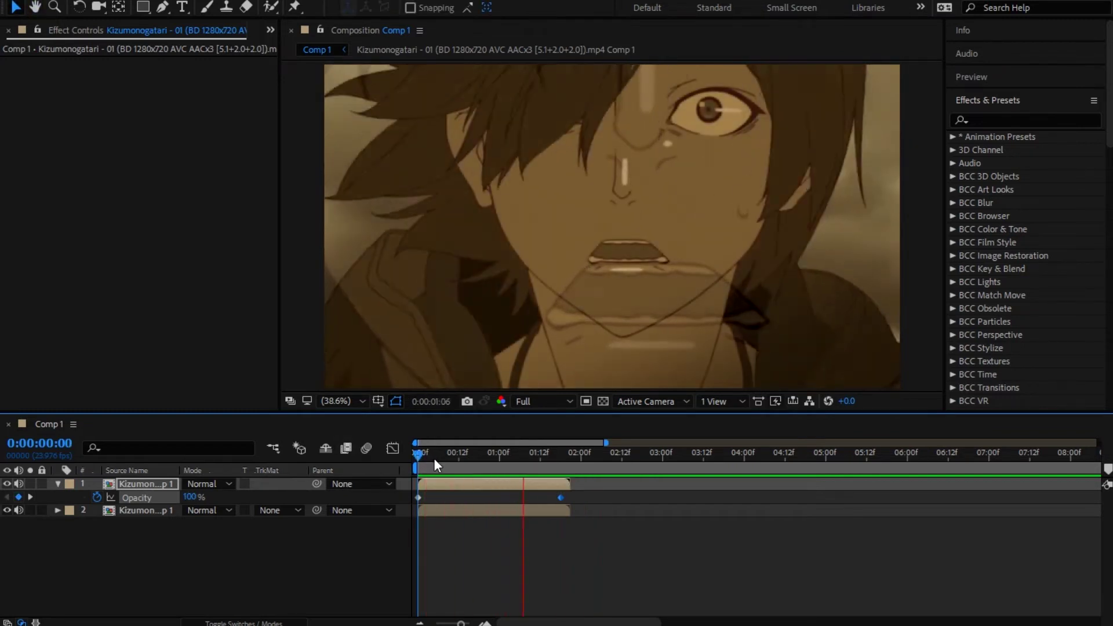
pyautogui.click(444, 485)
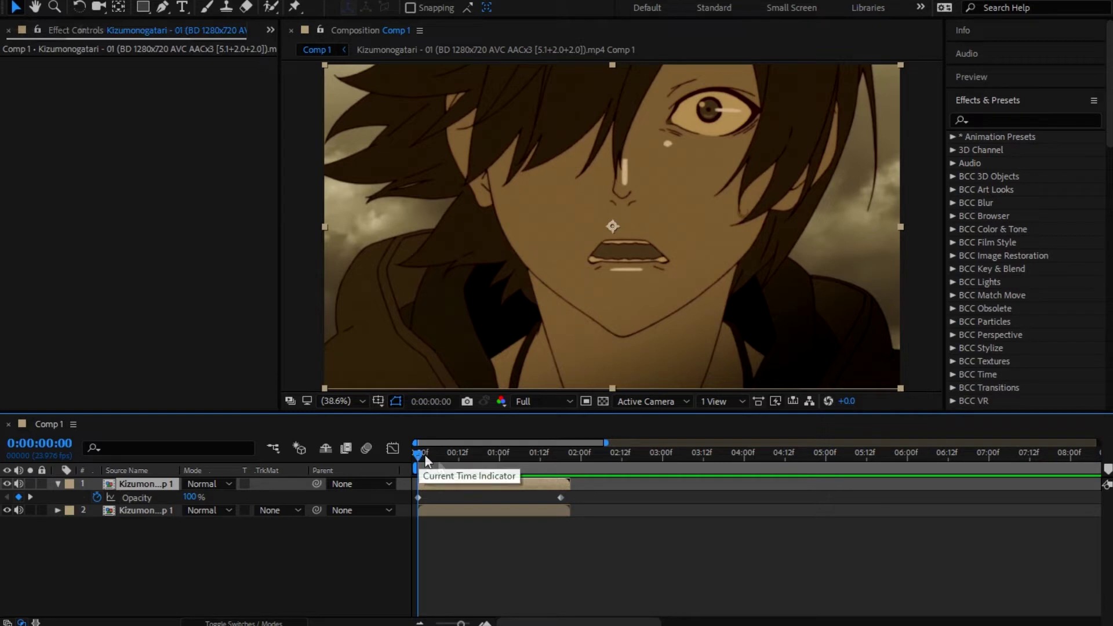
# Search the Effects & Presets panel for 'invert' and apply Channel > Invert to the top layer.
pyautogui.press('u')
pyautogui.click(446, 482)
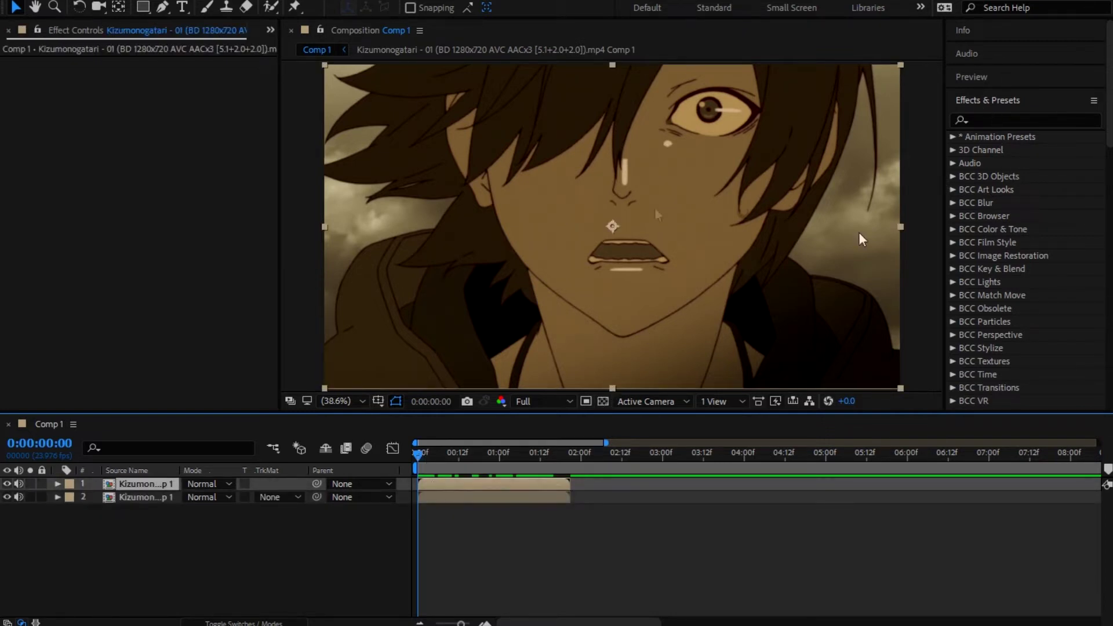
pyautogui.click(990, 119)
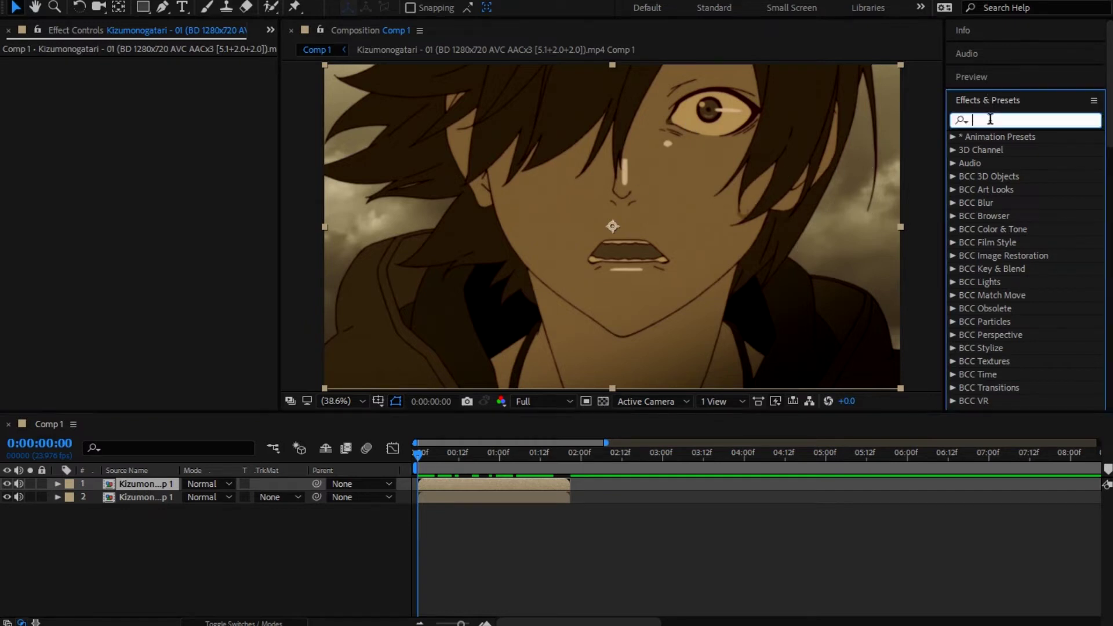
pyautogui.write('invert')
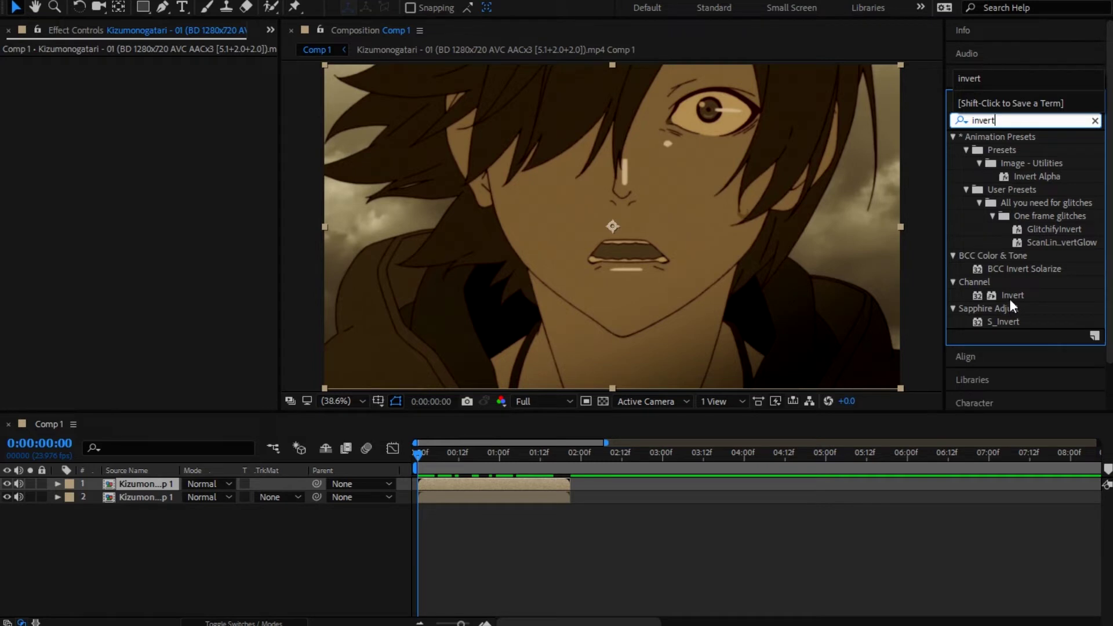
pyautogui.moveTo(1011, 296); pyautogui.dragTo(415, 453)
pyautogui.click(162, 76)
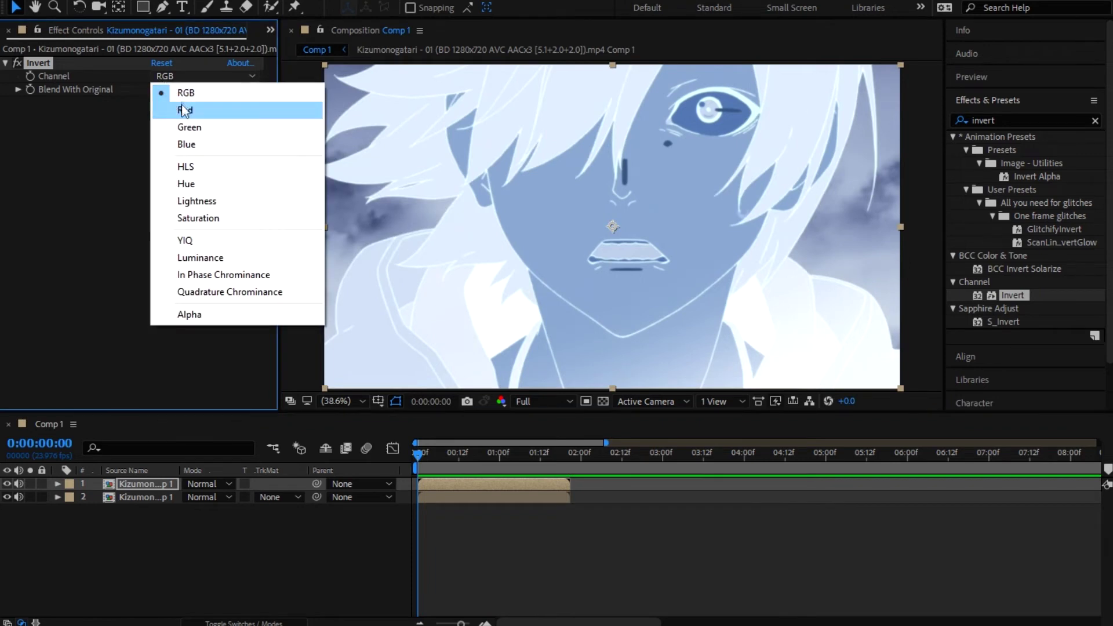
pyautogui.click(184, 109)
pyautogui.click(174, 76)
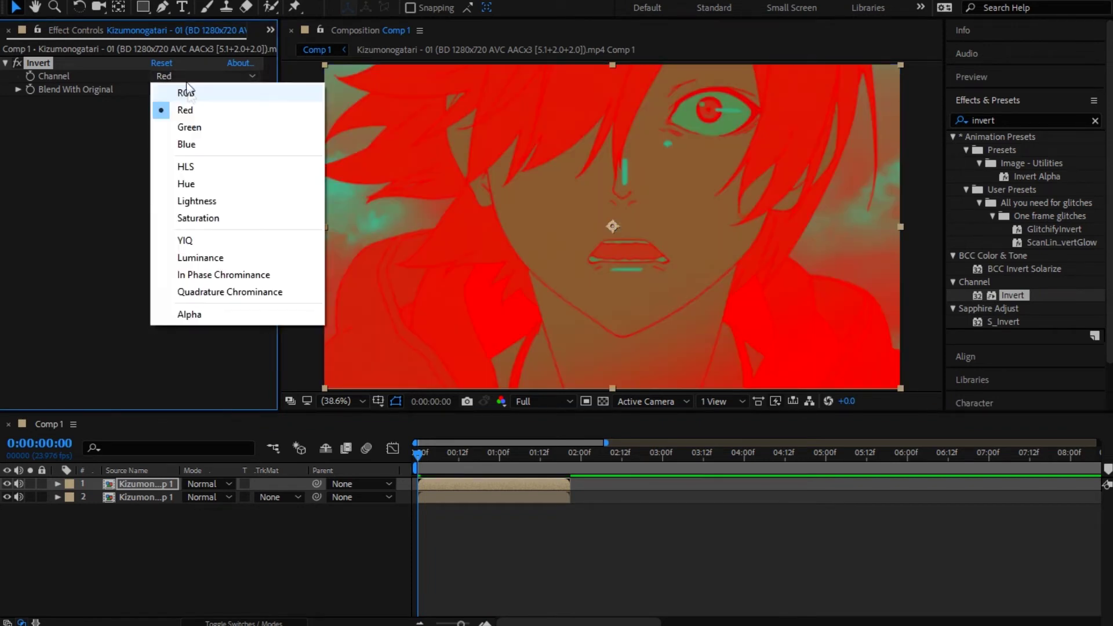
pyautogui.click(191, 127)
pyautogui.click(191, 76)
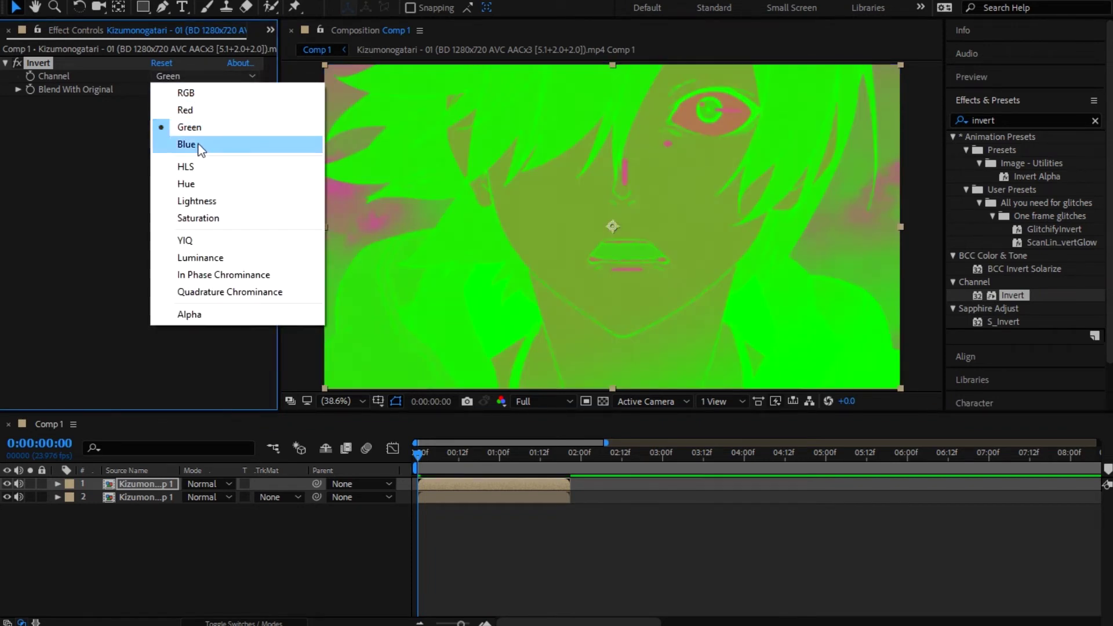
pyautogui.click(194, 144)
pyautogui.click(191, 78)
pyautogui.click(199, 94)
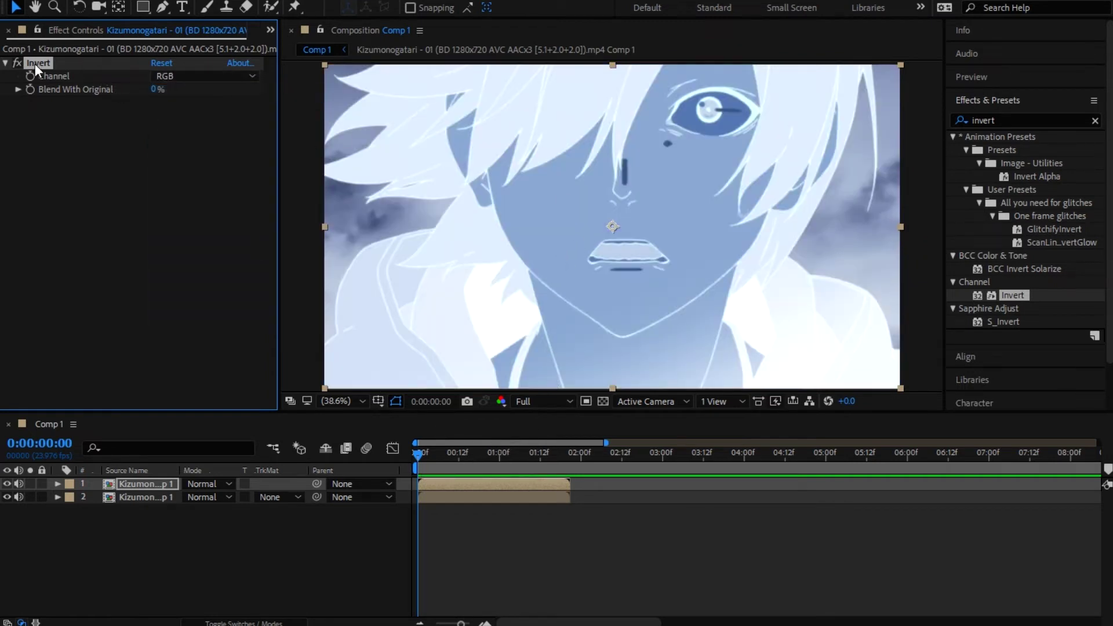
pyautogui.press('Delete')
pyautogui.click(450, 480)
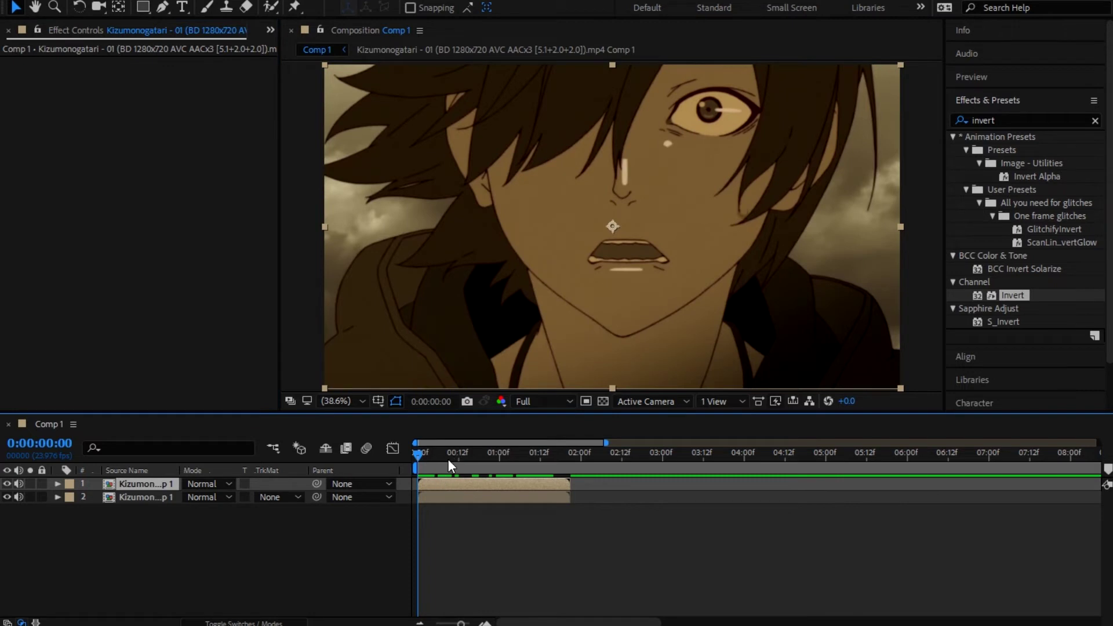
pyautogui.click(149, 259)
pyautogui.hotkey('ctrl', 'z')
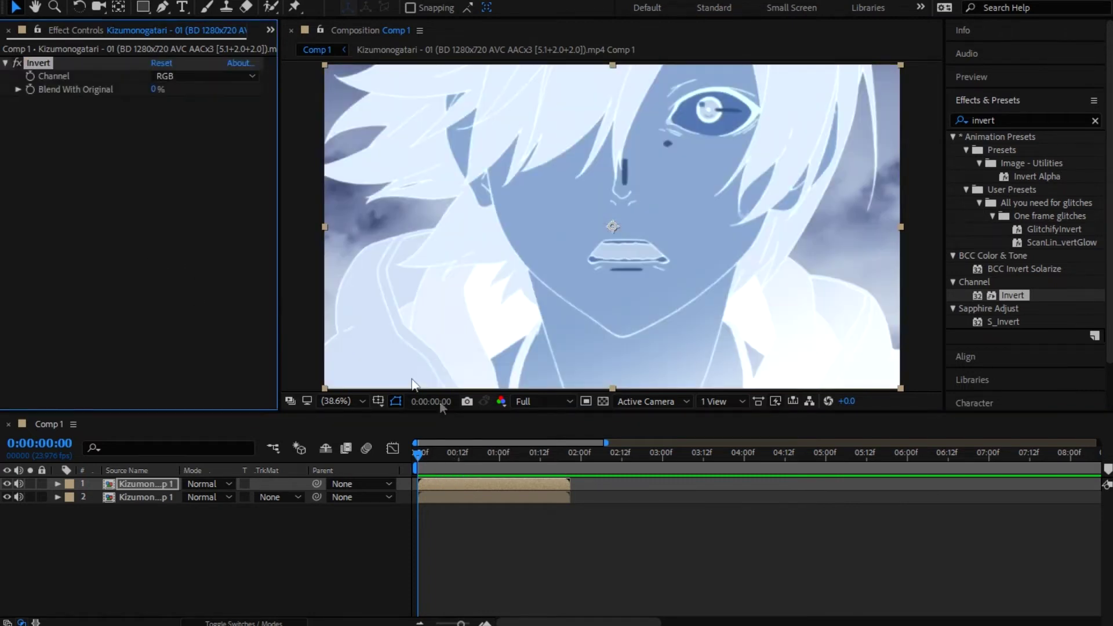
pyautogui.click(434, 483)
# Keyframe the inverted layer's Scale from 100% at frame 0 to 314% at 1:18.
pyautogui.press('s')
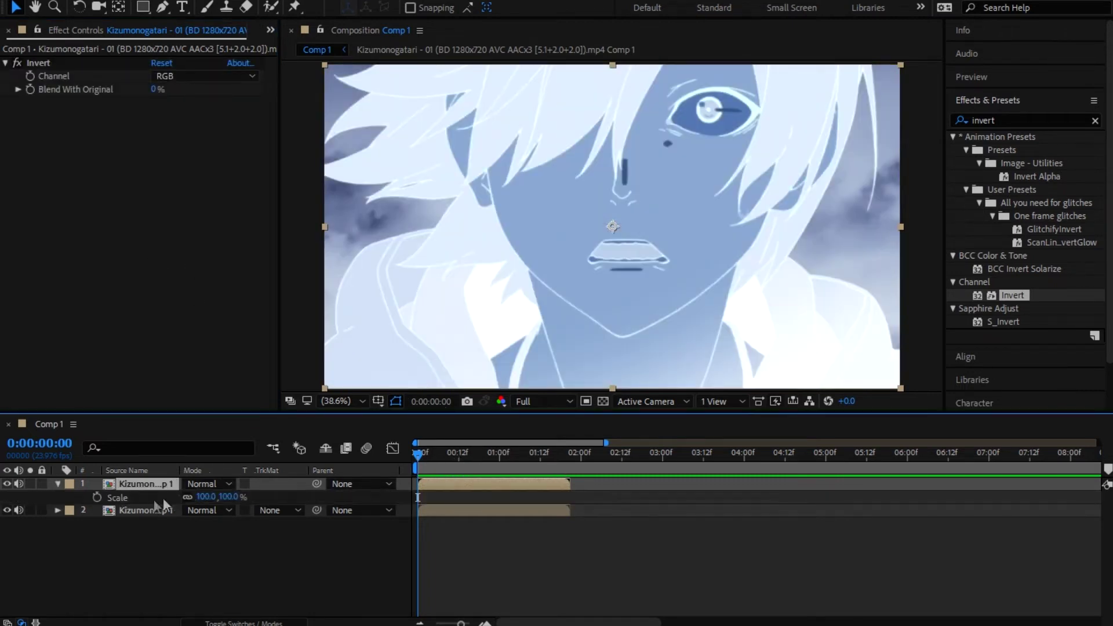
pyautogui.click(96, 497)
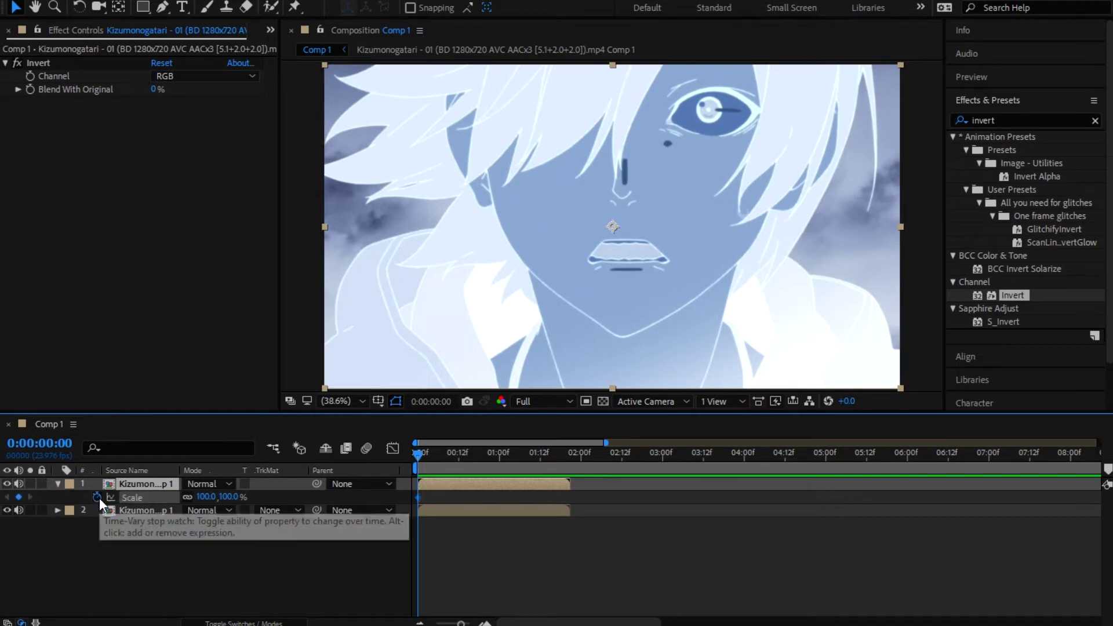
pyautogui.moveTo(423, 458); pyautogui.dragTo(561, 467)
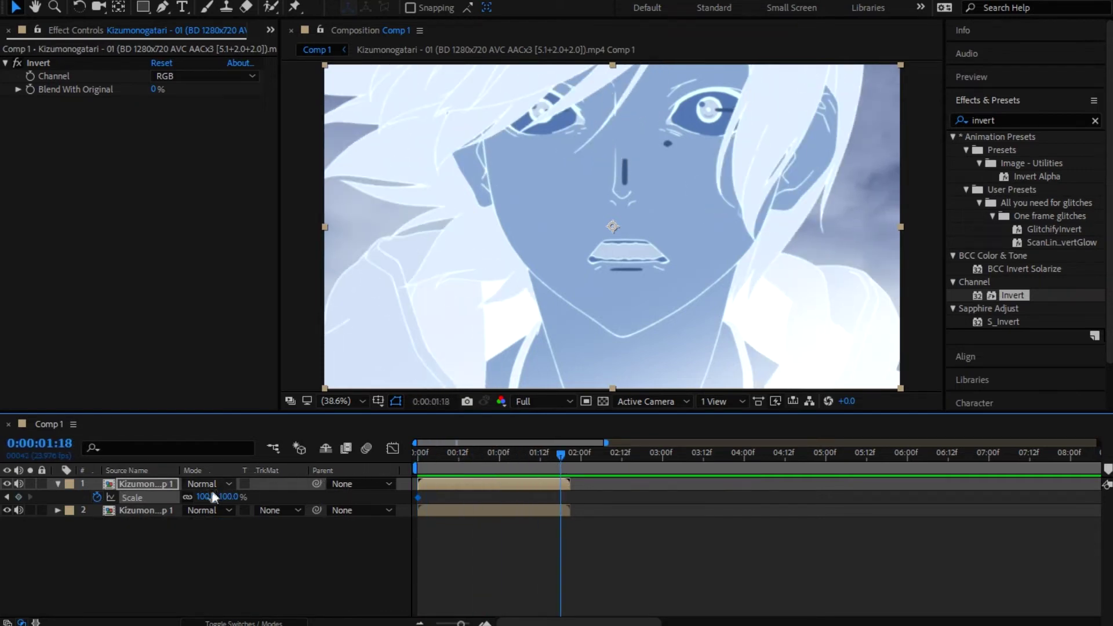
pyautogui.moveTo(211, 496); pyautogui.dragTo(390, 521)
# Shape the Scale curve in the Graph Editor to zoom fast, then settle into 1:18.
pyautogui.click(393, 450)
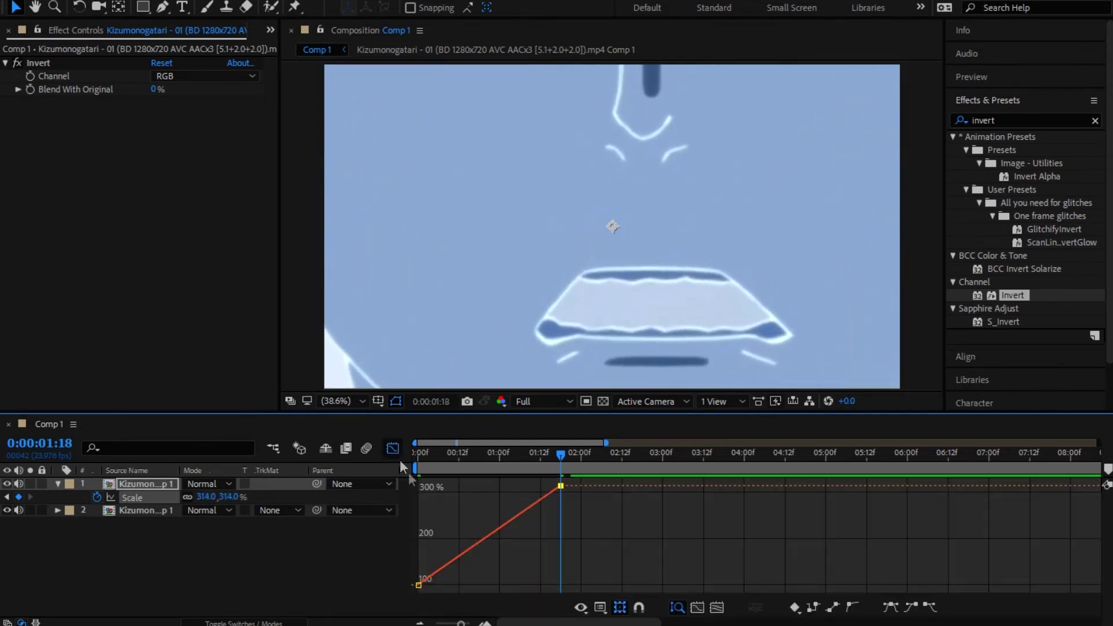
pyautogui.click(419, 585)
pyautogui.moveTo(442, 569); pyautogui.dragTo(409, 495)
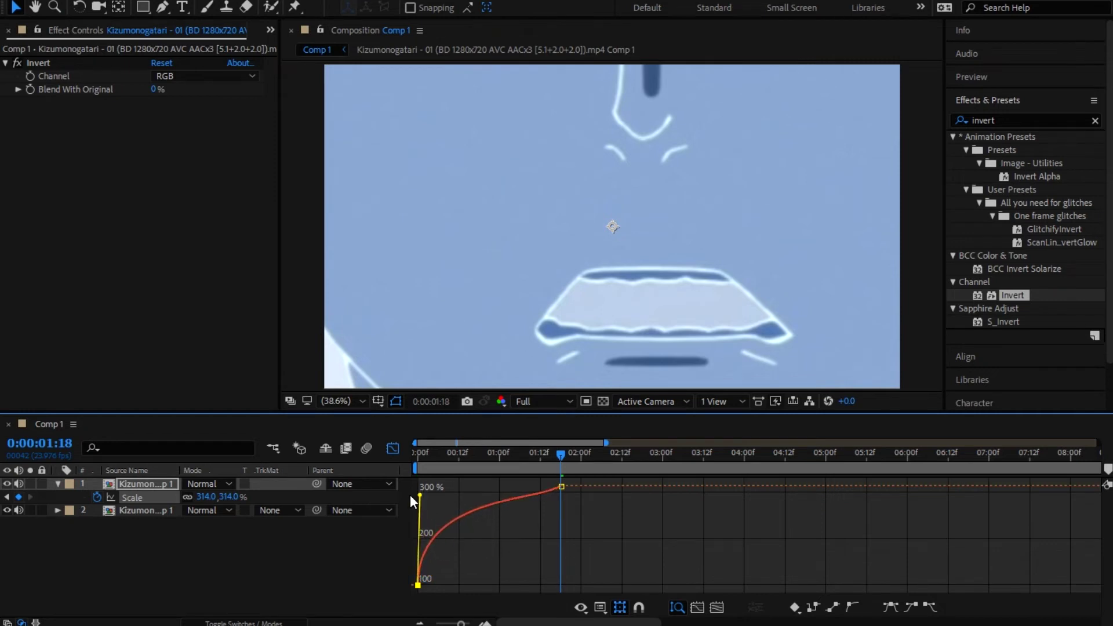
pyautogui.click(561, 487)
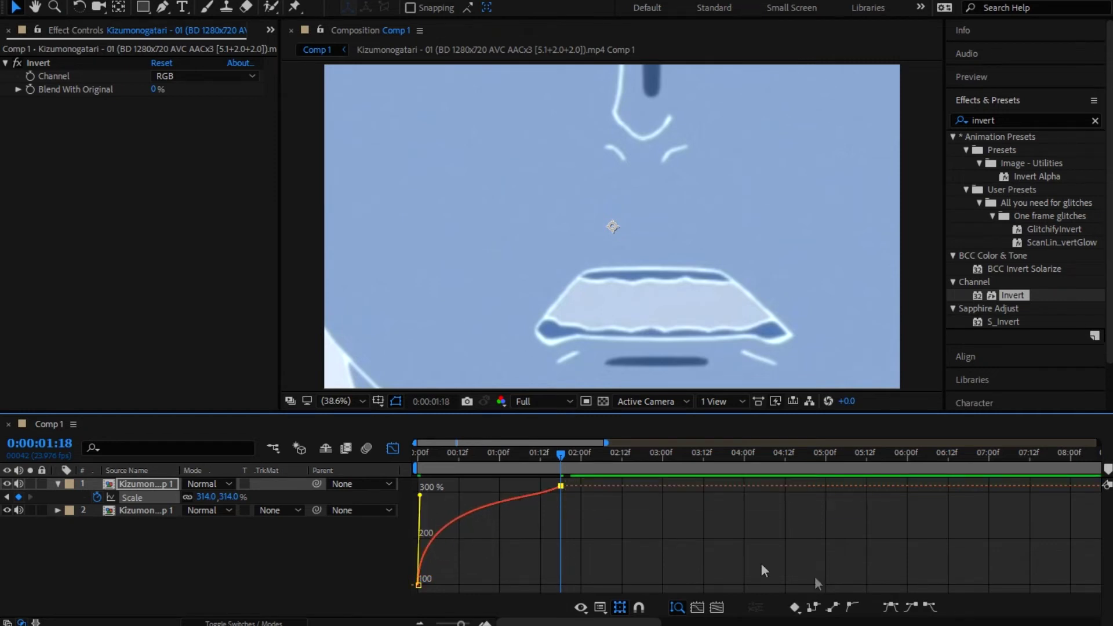
pyautogui.click(852, 606)
pyautogui.moveTo(536, 503); pyautogui.dragTo(402, 487)
pyautogui.click(393, 448)
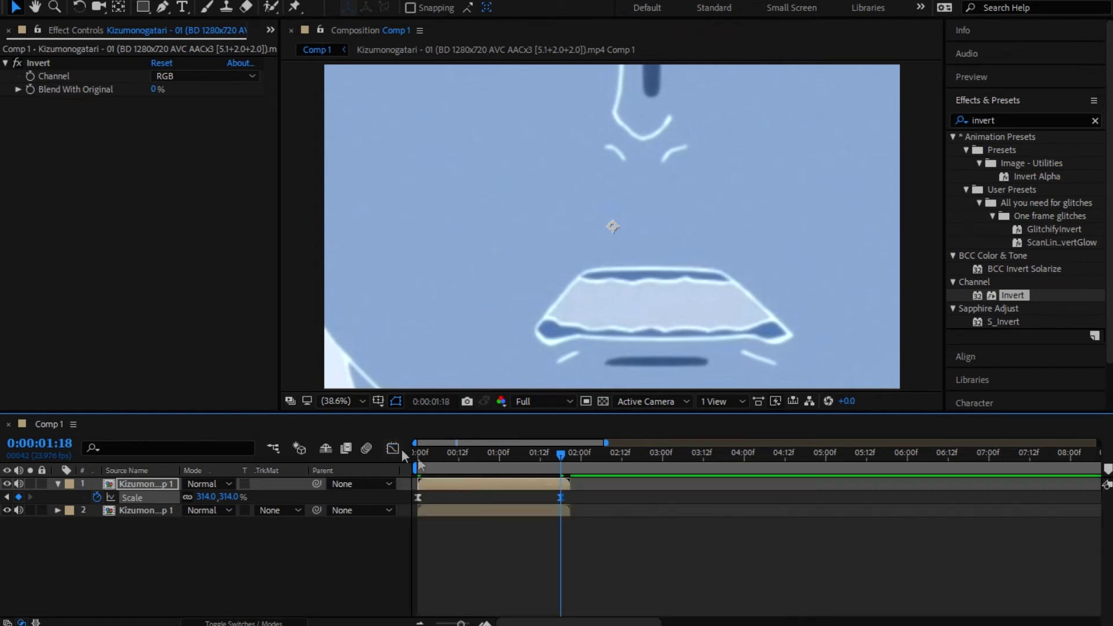
pyautogui.moveTo(455, 464); pyautogui.dragTo(423, 462)
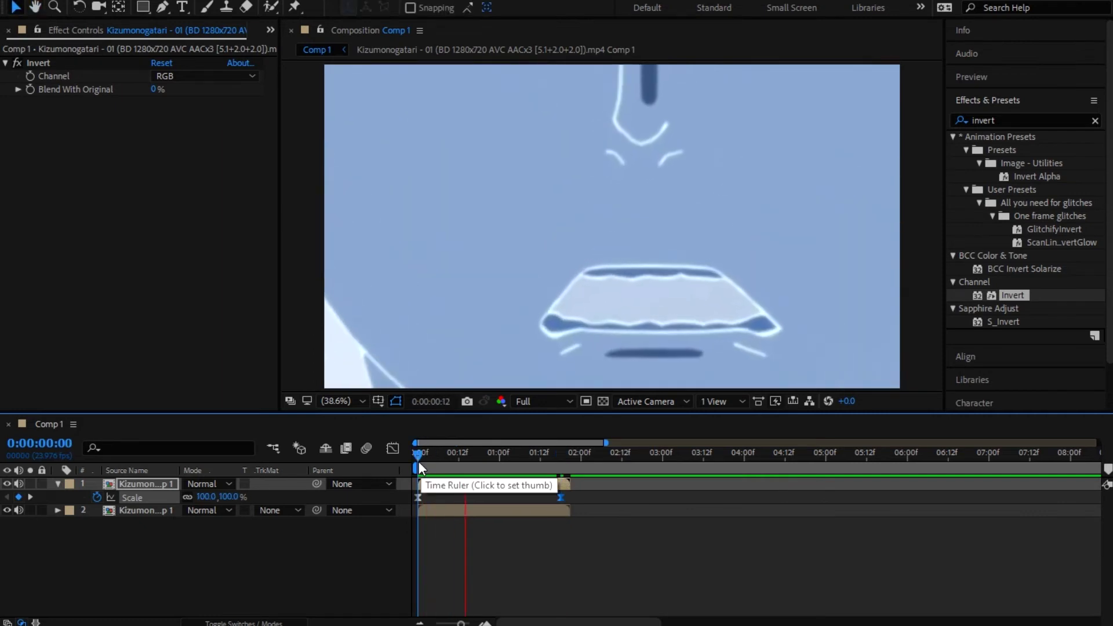
# Set the top layer's Opacity to 30% at 1:19.
pyautogui.press('t')
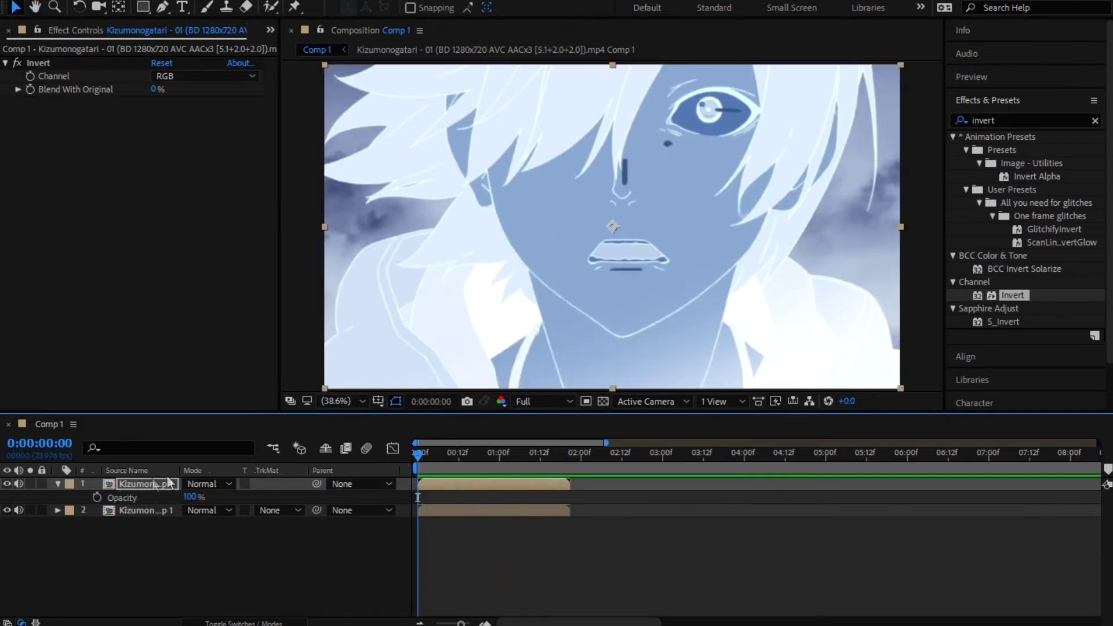
pyautogui.moveTo(423, 464); pyautogui.dragTo(561, 469)
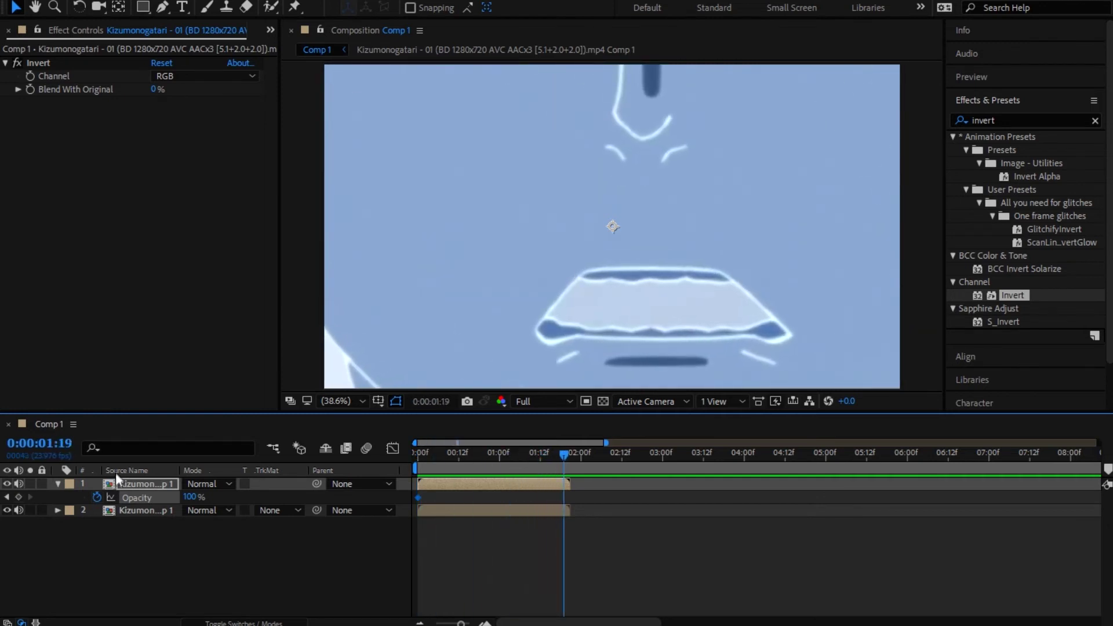
pyautogui.moveTo(188, 496); pyautogui.dragTo(151, 508)
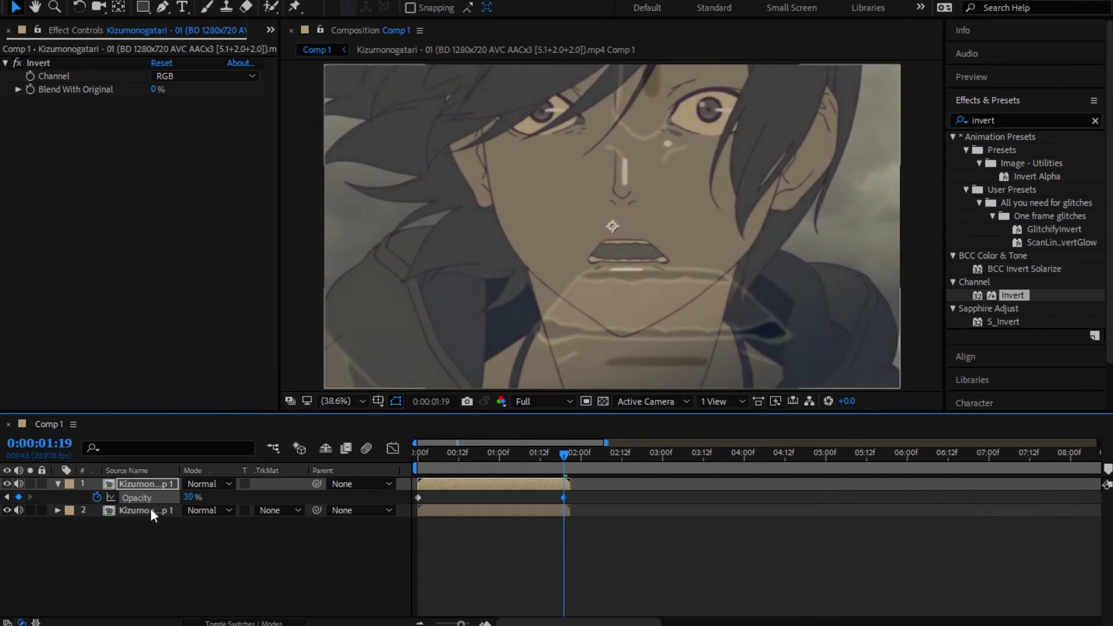
# Ease the Opacity curve so it drops quickly, then softens into 30%.
pyautogui.click(394, 447)
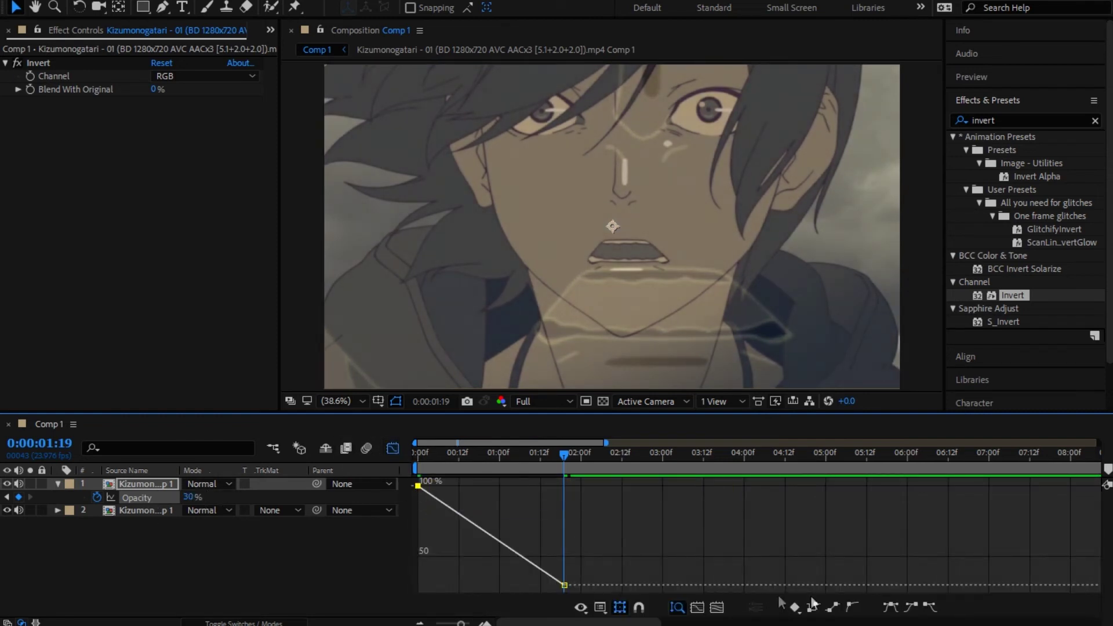
pyautogui.moveTo(439, 502); pyautogui.dragTo(413, 573)
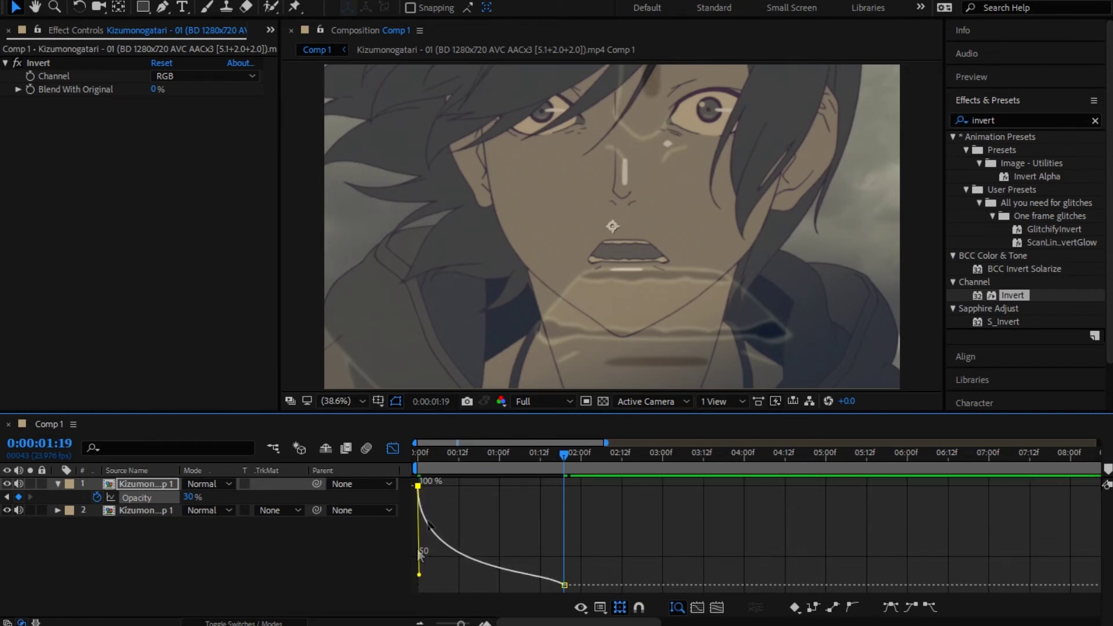
pyautogui.click(563, 583)
pyautogui.moveTo(563, 584)
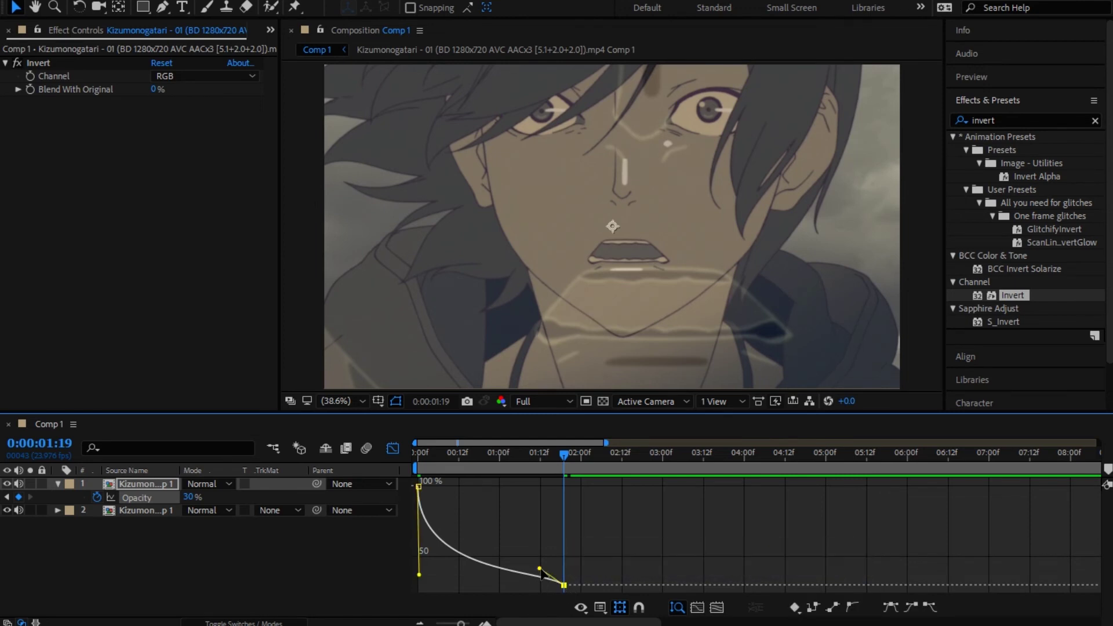
pyautogui.moveTo(539, 568); pyautogui.dragTo(519, 572)
# Preview the zooming, fading animation from the start.
pyautogui.press('Home')
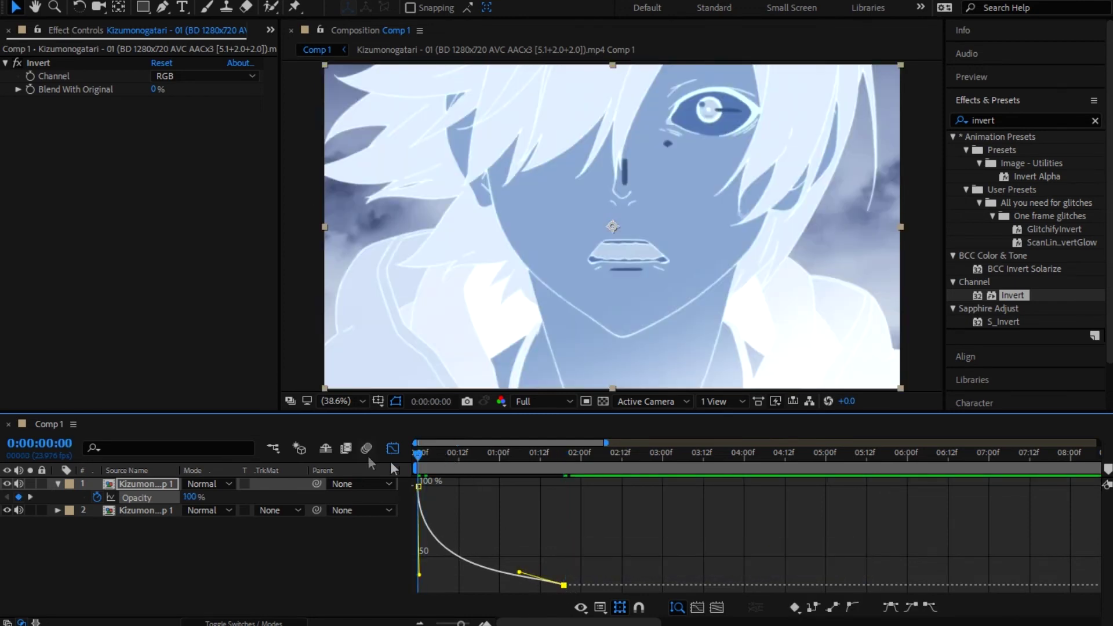
pyautogui.press('space')
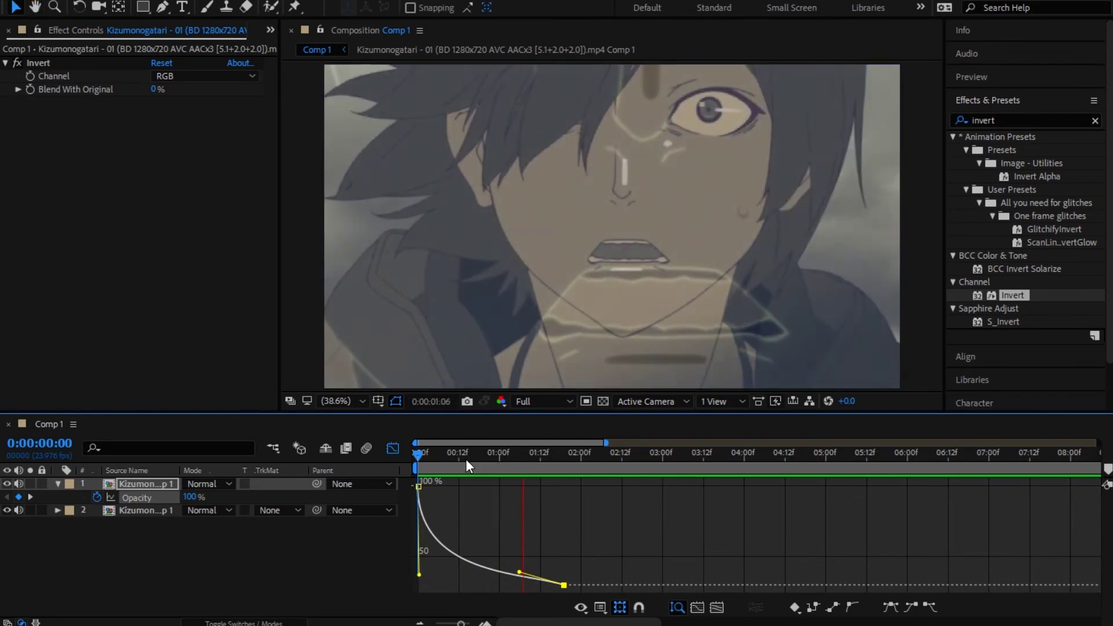
pyautogui.press('space')
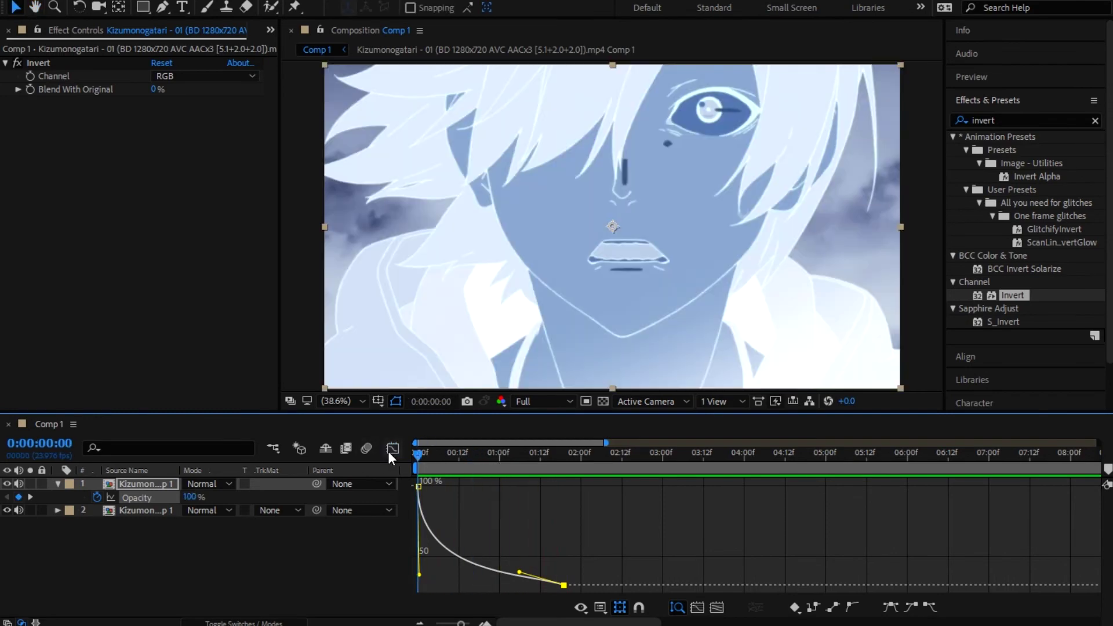
pyautogui.click(392, 448)
# Set the top layer's blend Mode to Difference and preview the result around 1:20.
pyautogui.click(228, 484)
pyautogui.click(232, 423)
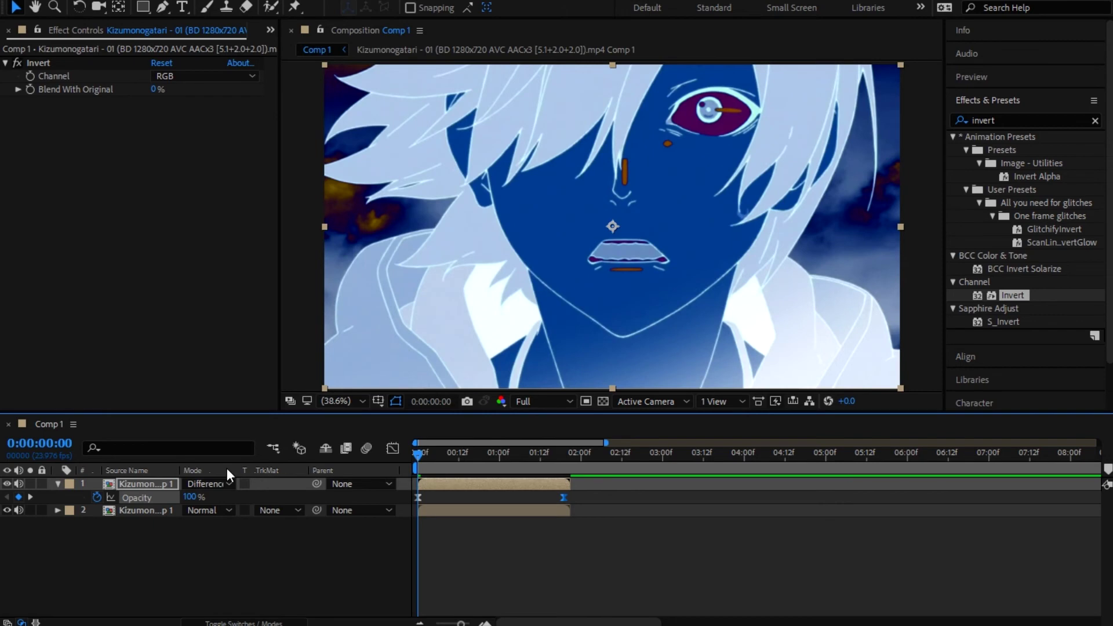
pyautogui.press('space')
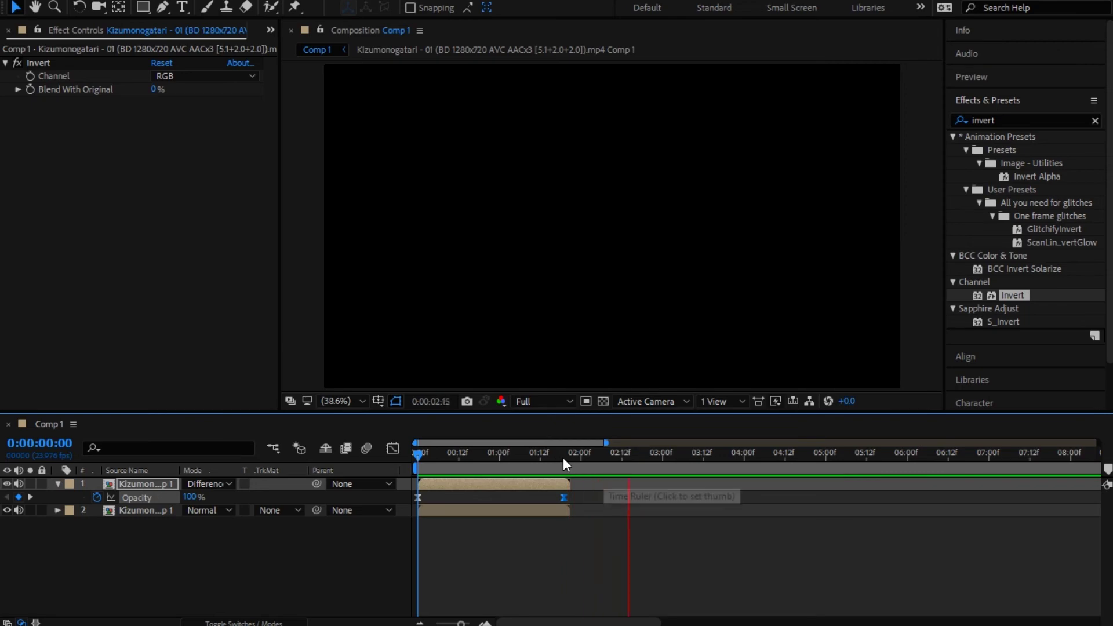
pyautogui.press('space')
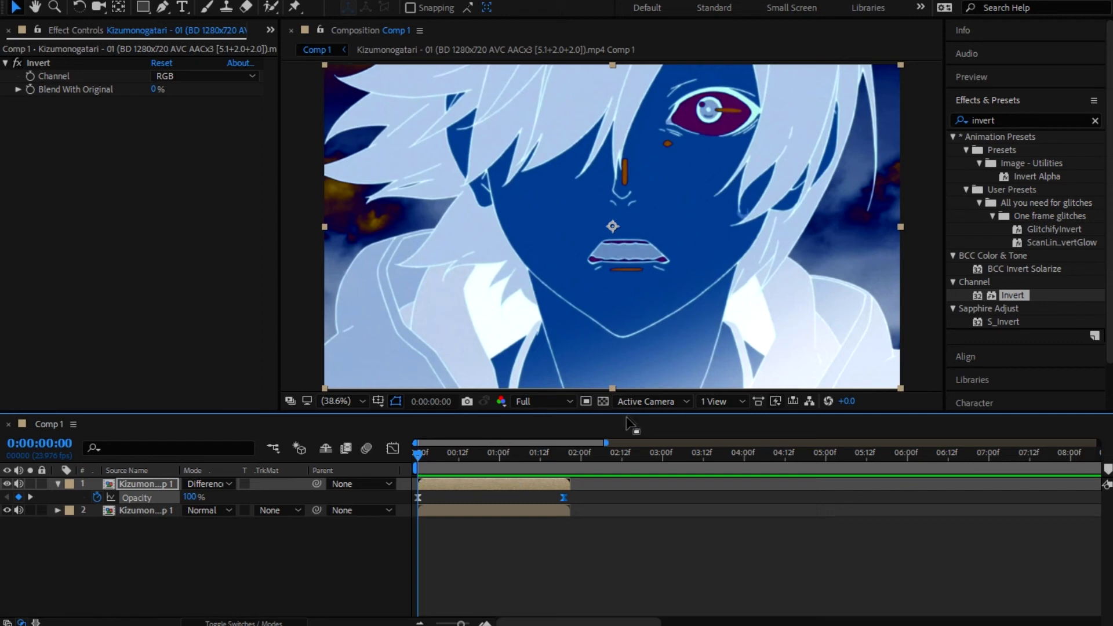
pyautogui.press('space')
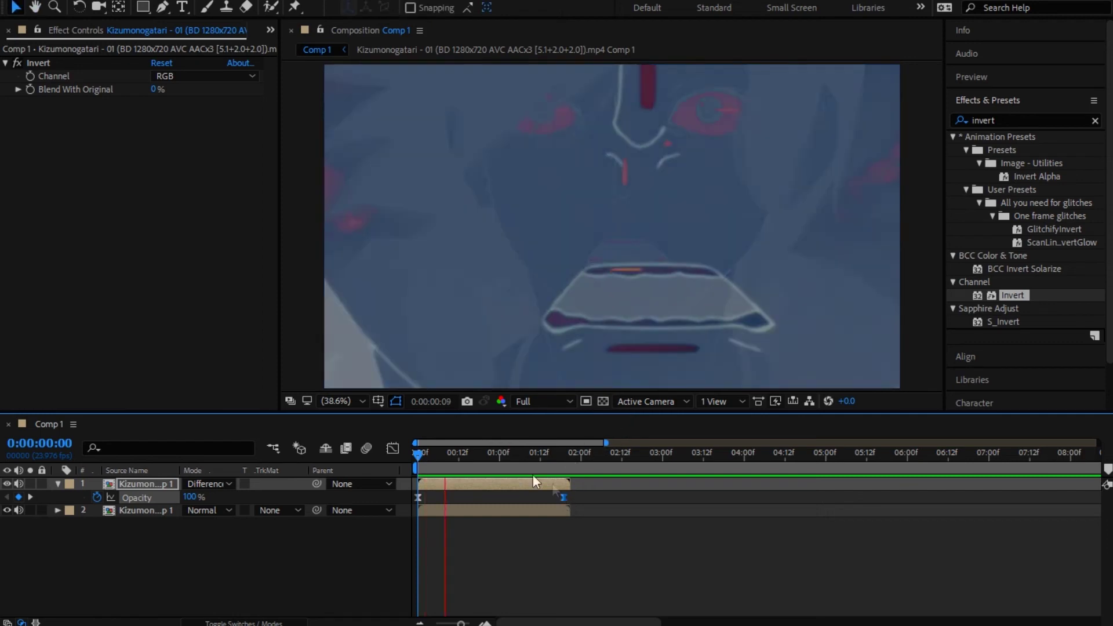
pyautogui.moveTo(582, 467); pyautogui.dragTo(388, 470)
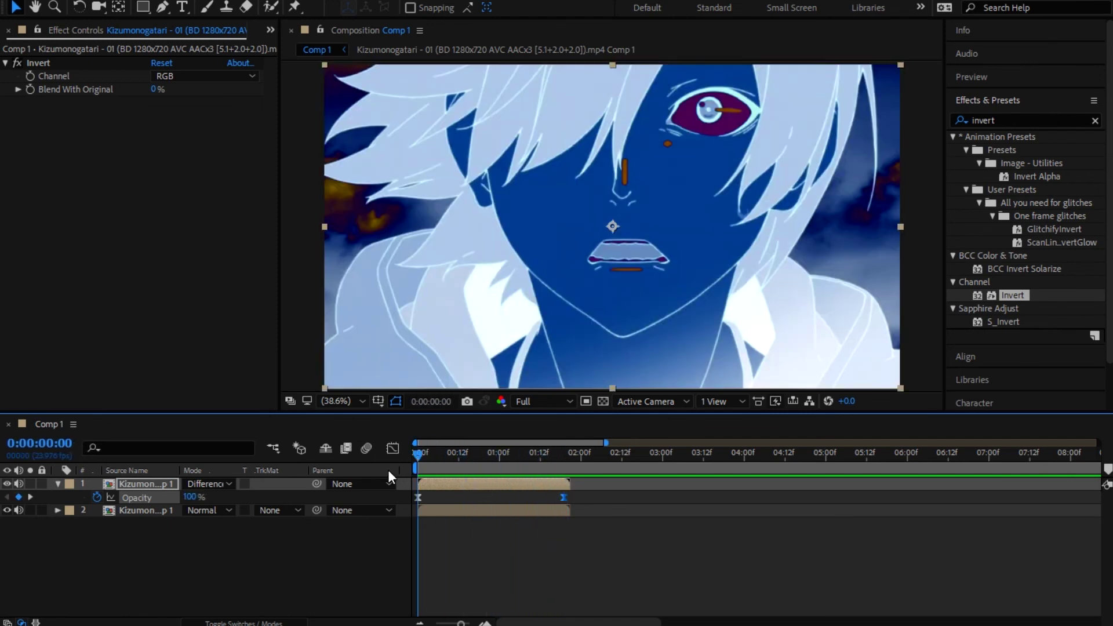